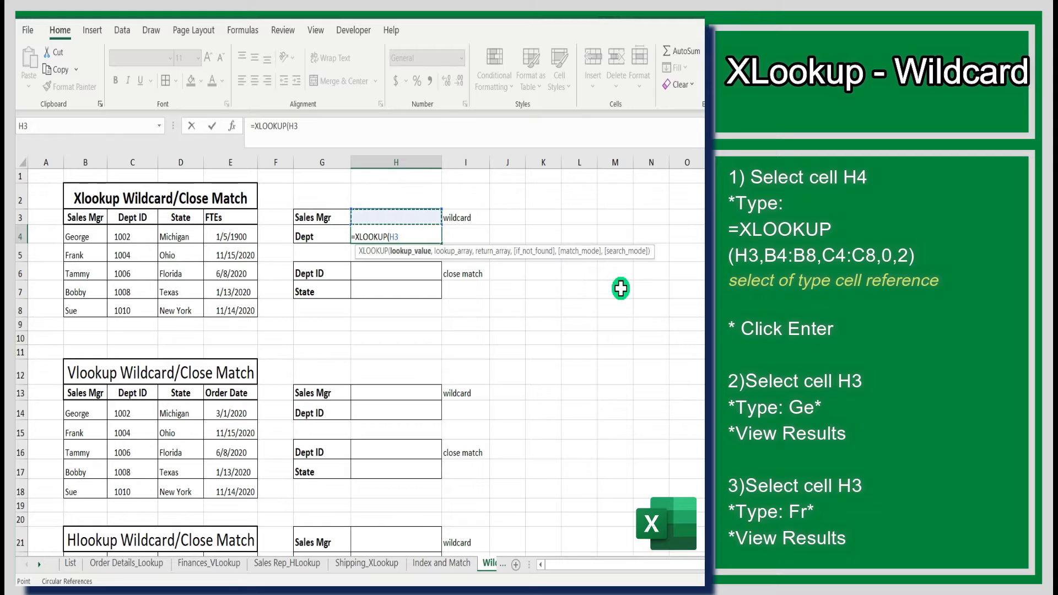
- Complete the H4 formula as =XLOOKUP(H3,B4:B8,C4:C8,0,2) to return the Dept ID by wildcard character match
type(",")
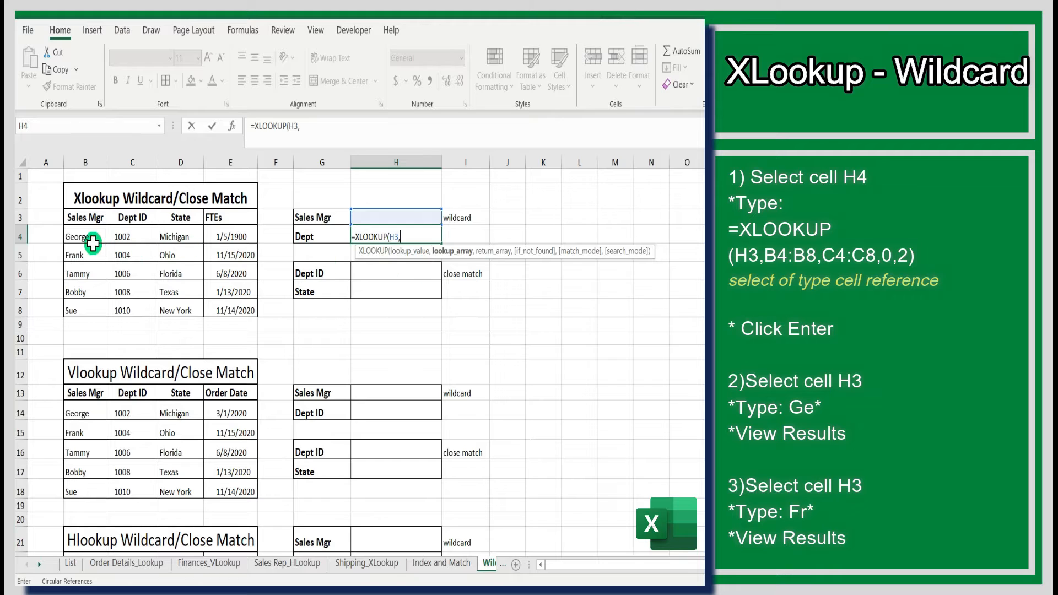
left_click_drag(93, 243, 83, 312)
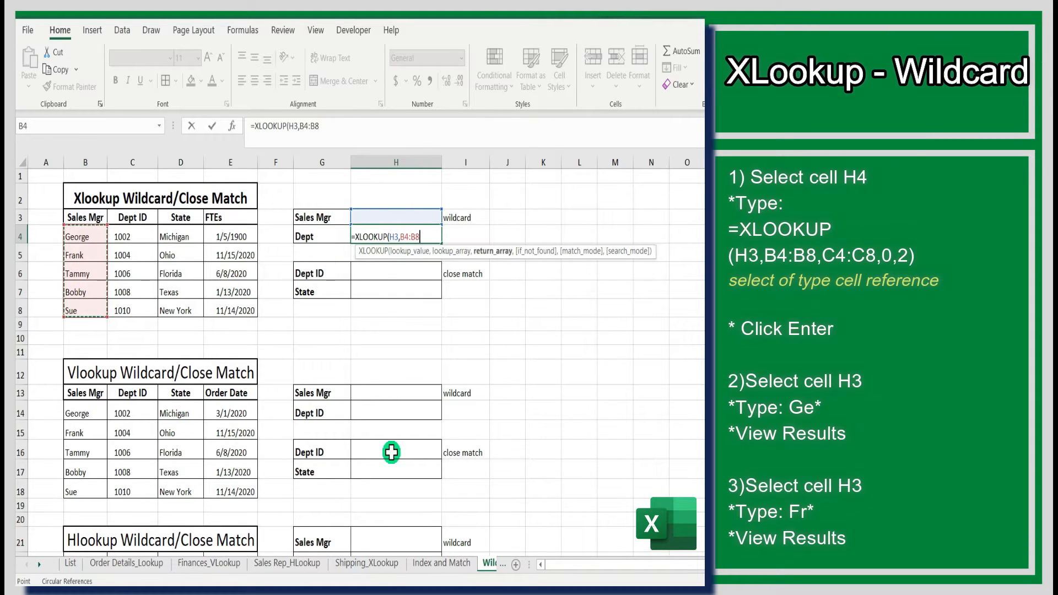
type(",")
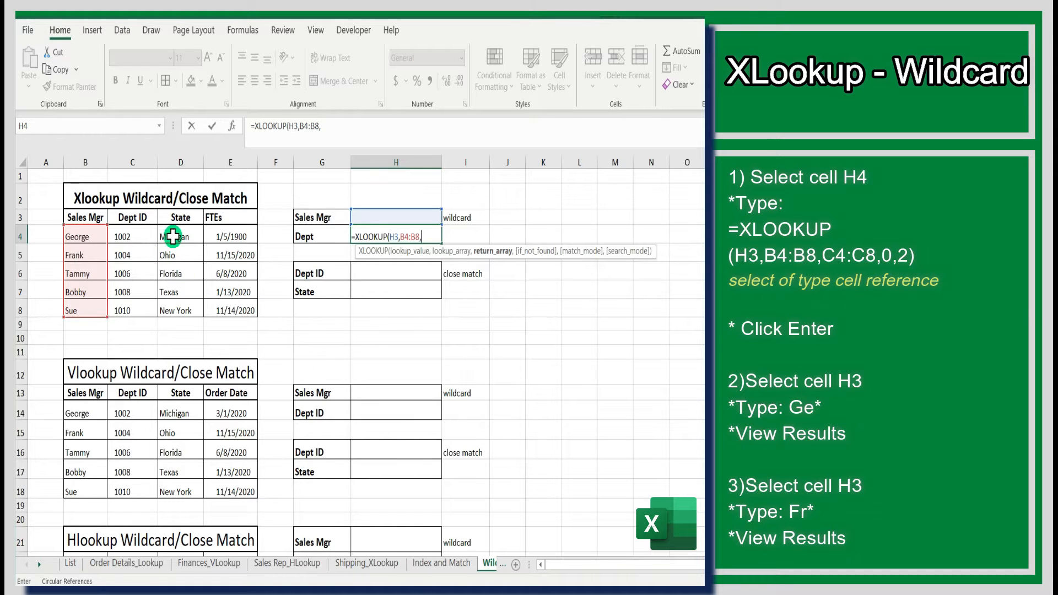
left_click_drag(137, 237, 125, 307)
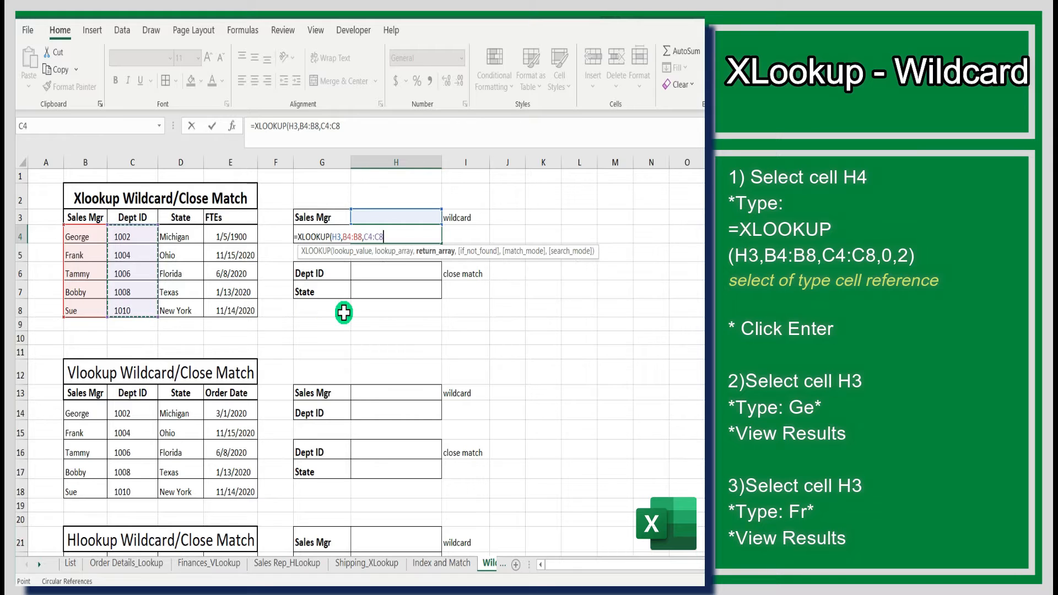
type(",")
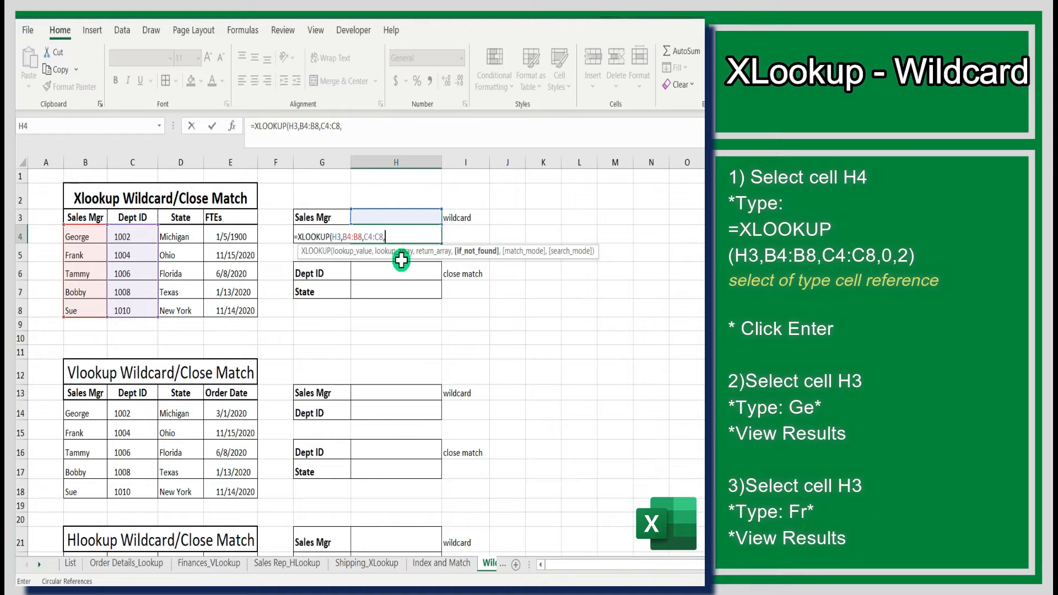
type("0,")
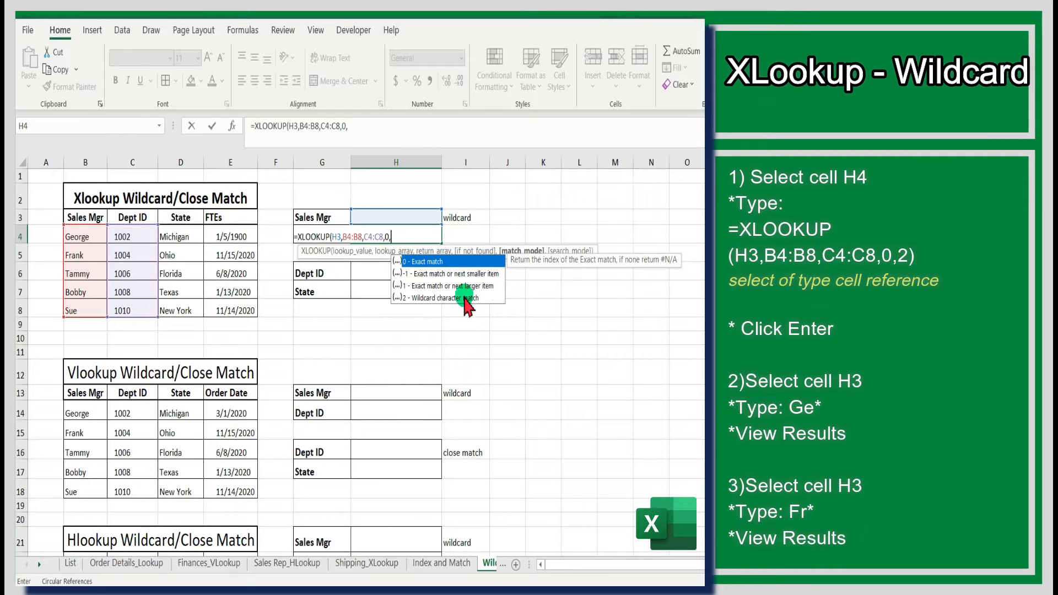
type("2)")
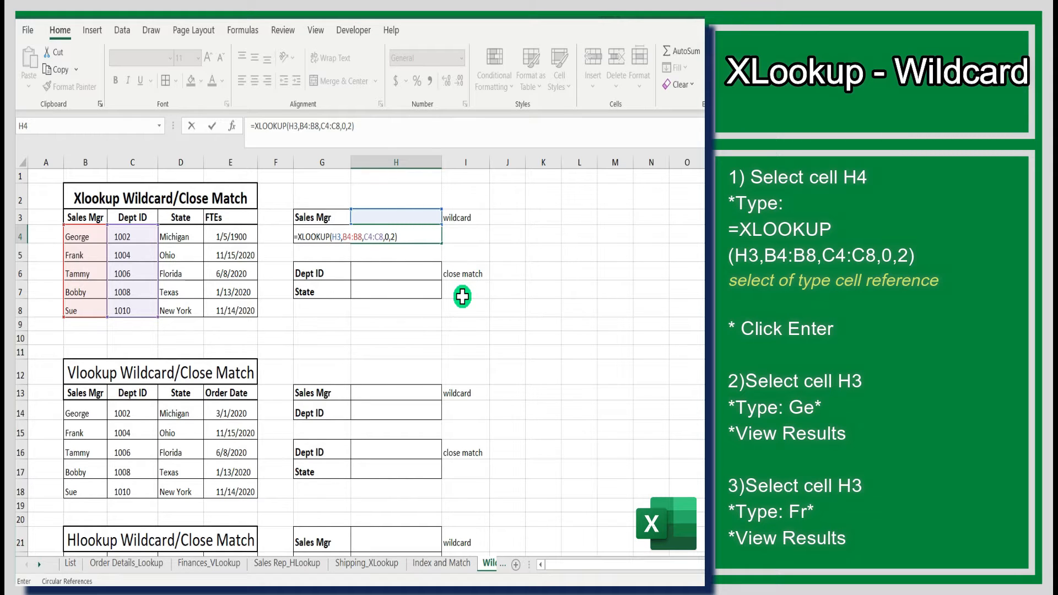
key("Return")
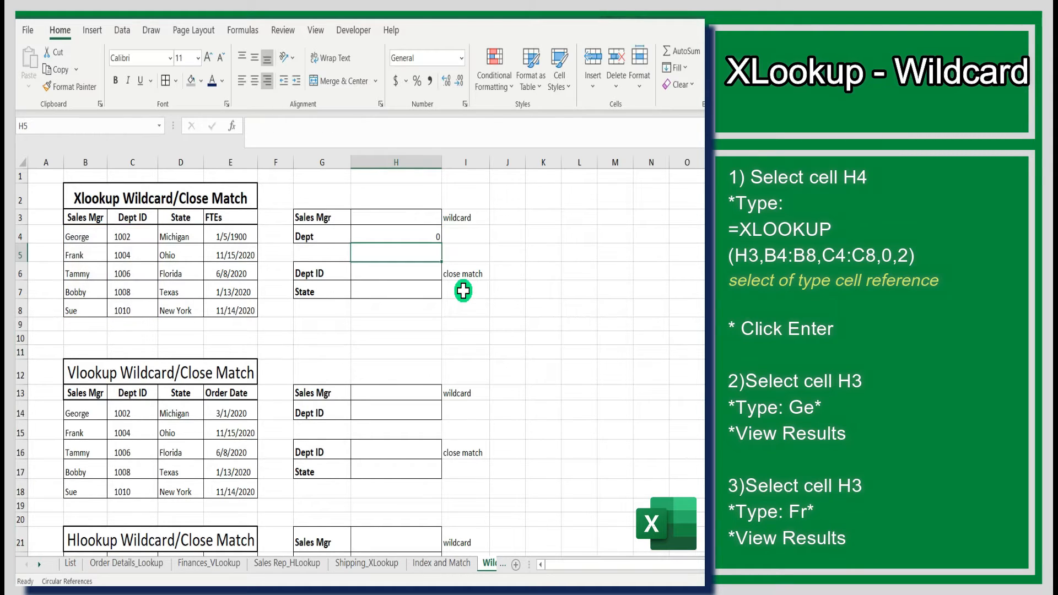
- Enter the wildcard text Ge* in cell H3 as the Sales Mgr lookup value
double_click(425, 222)
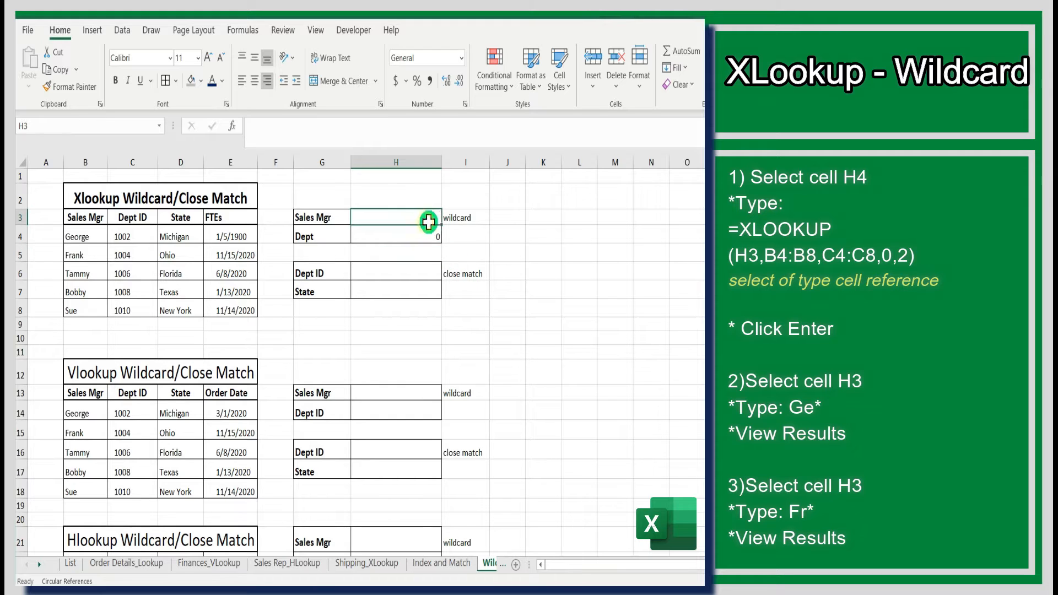
type("Ge")
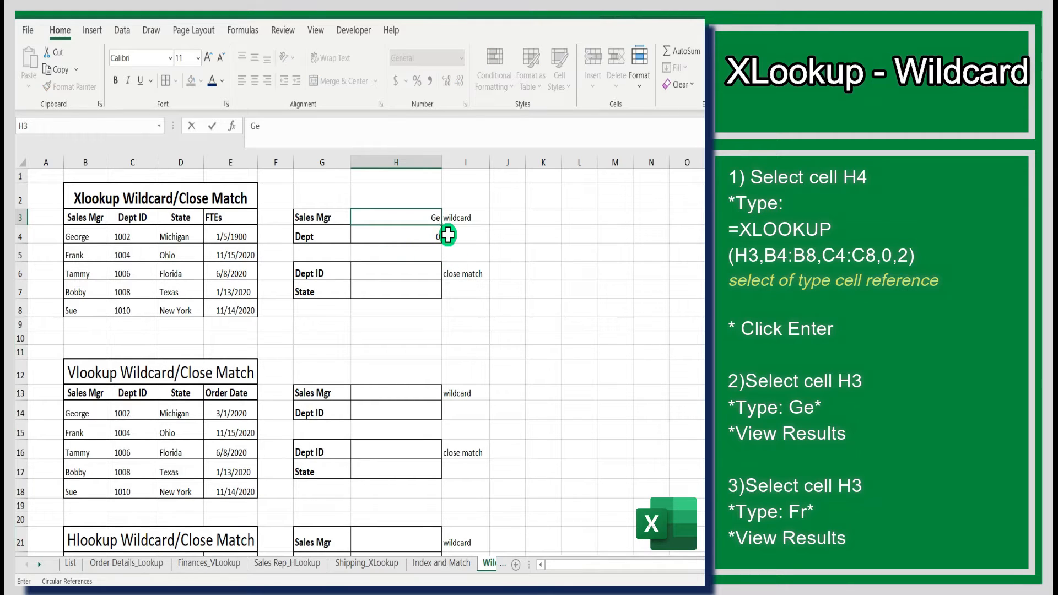
type("*")
key("Return")
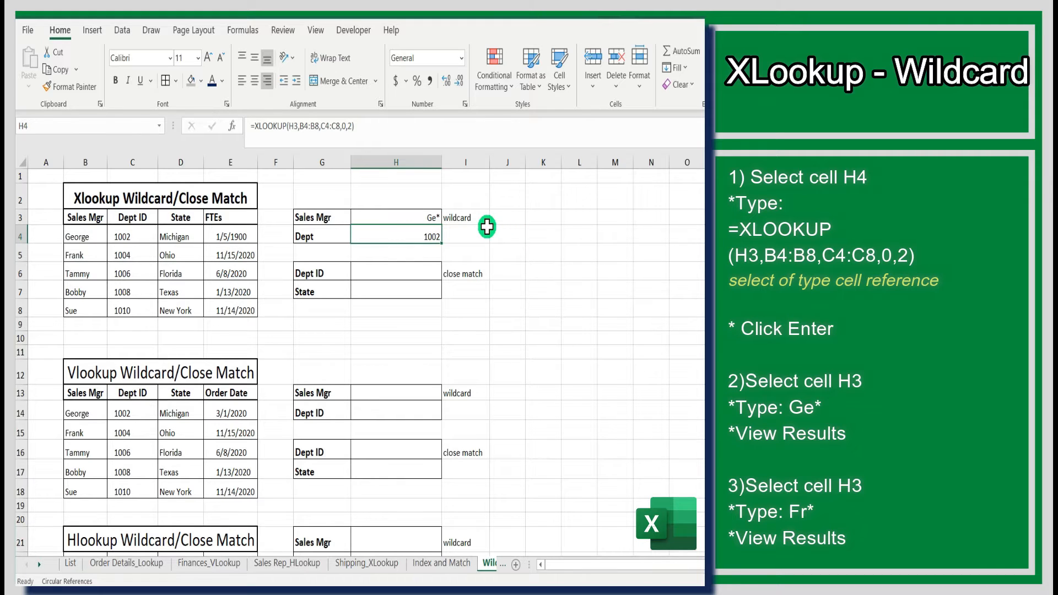
- Change the Sales Mgr wildcard lookup value in cell H3 to Fr*
double_click(431, 216)
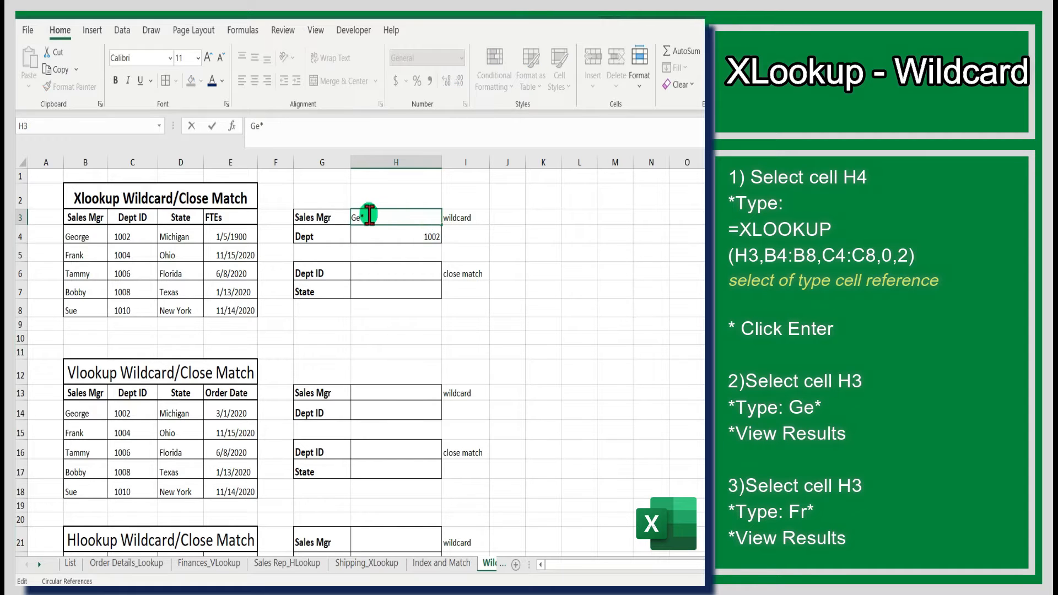
left_click_drag(359, 216, 337, 214)
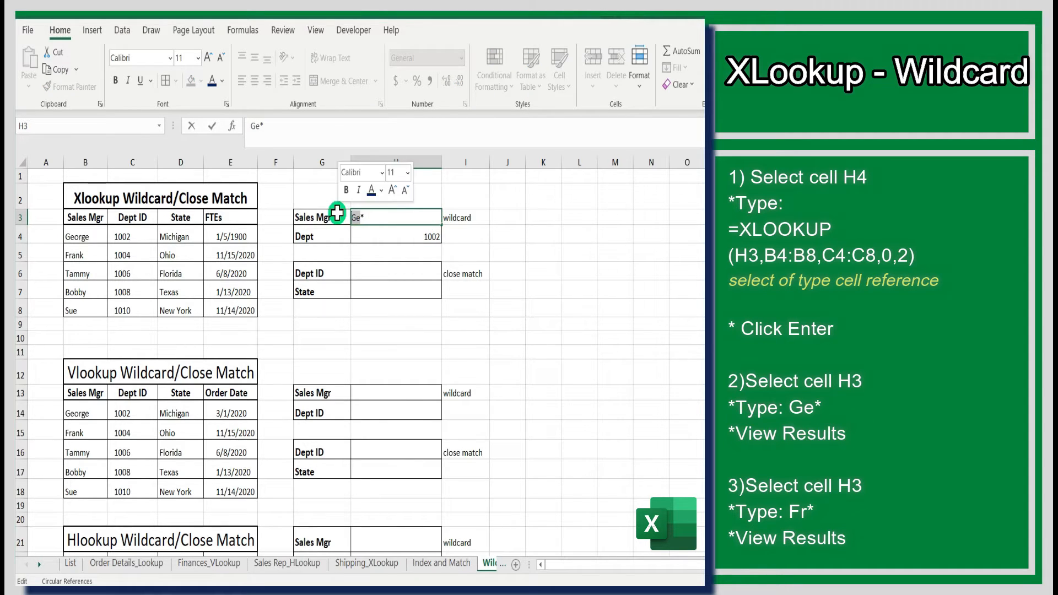
type("Fr*")
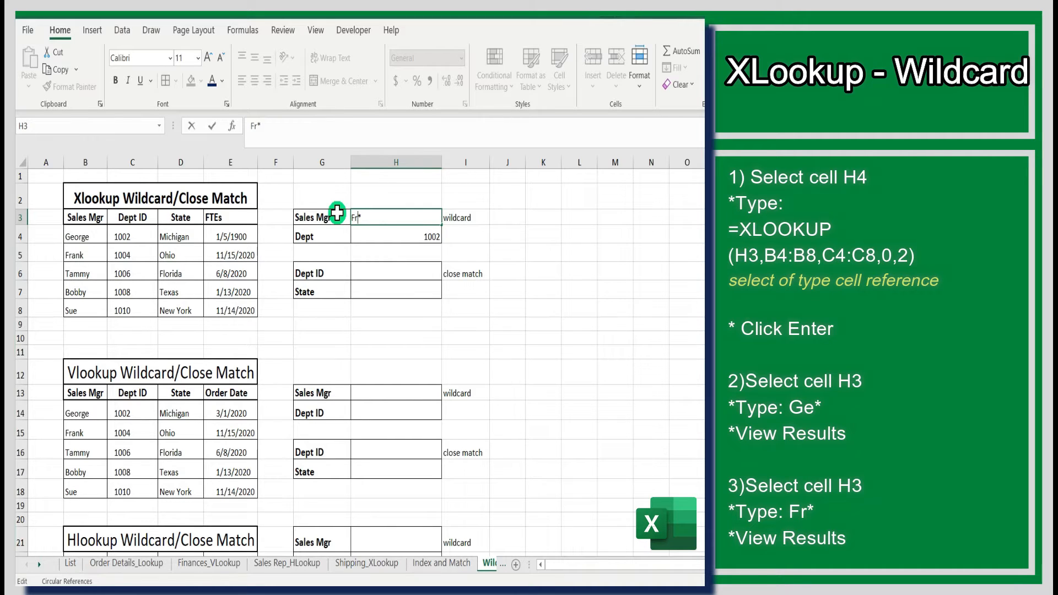
key("Return")
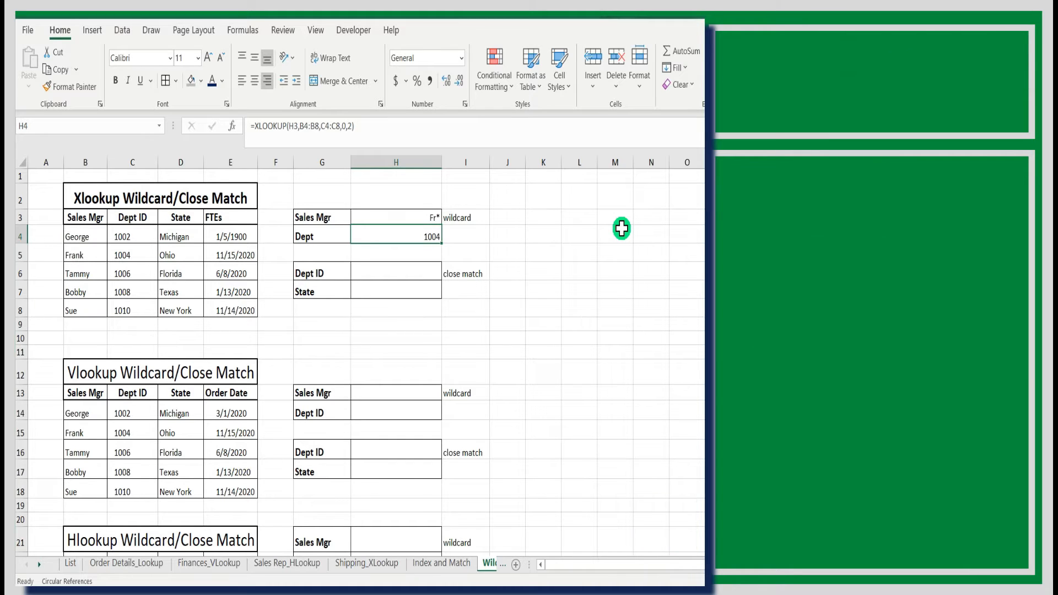
- Start an XLOOKUP formula in cell H7 with H6 as the lookup value and C4:C8 as the lookup array
left_click(422, 286)
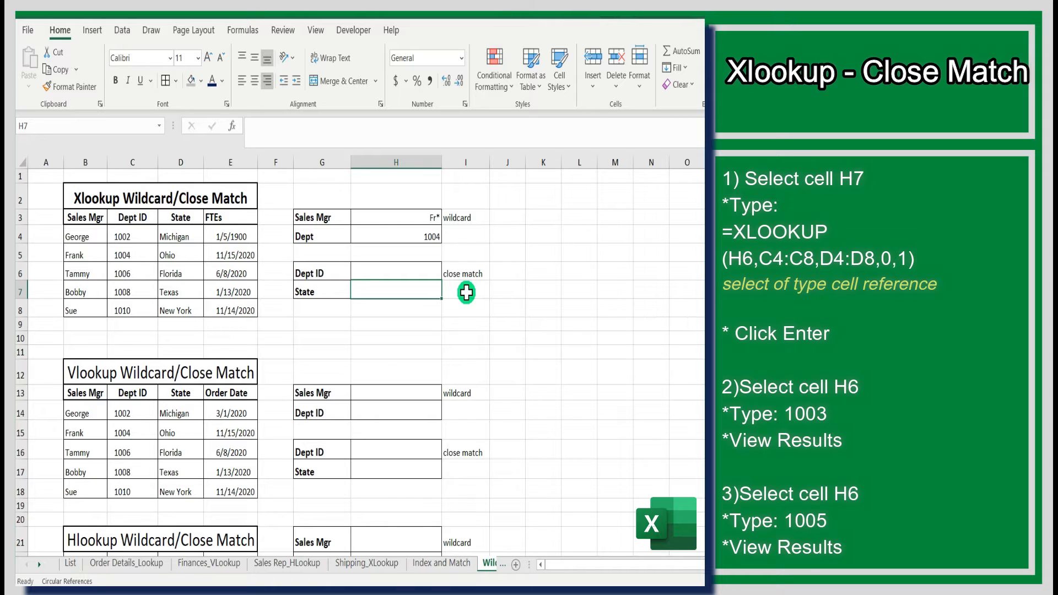
type("=")
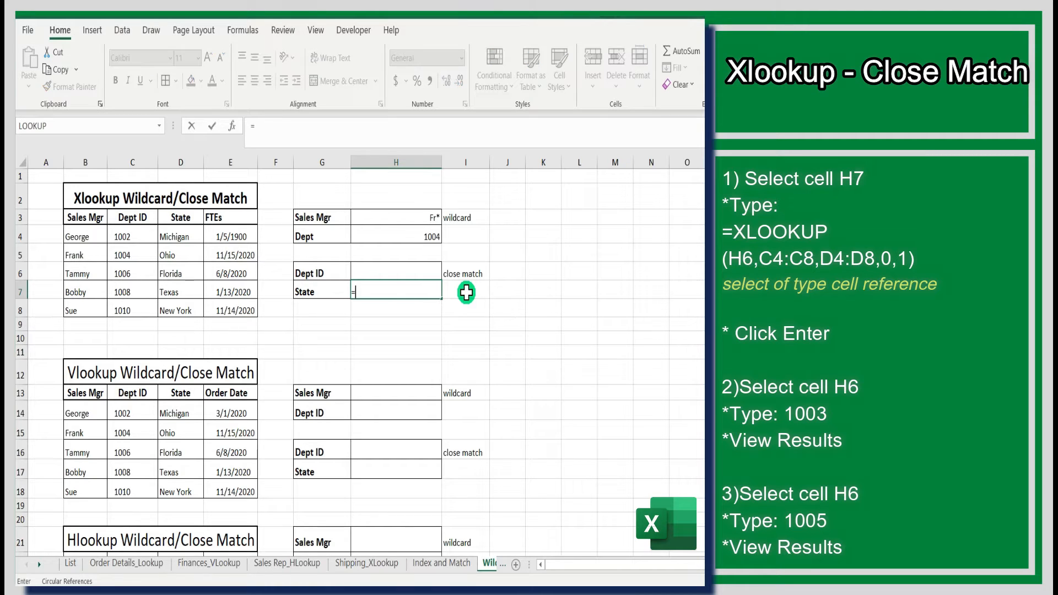
type("xlook")
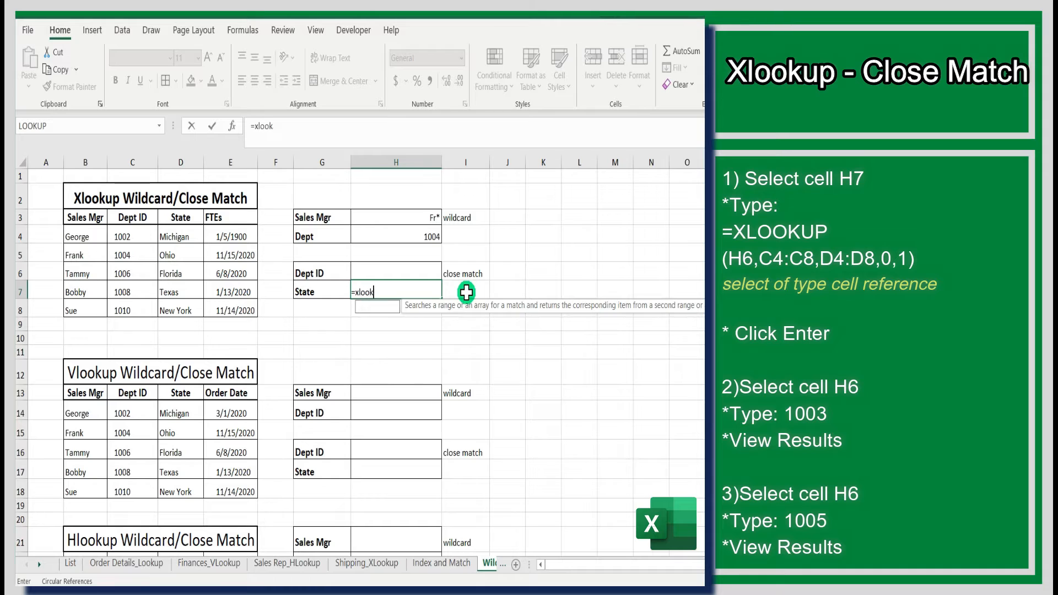
type("up(")
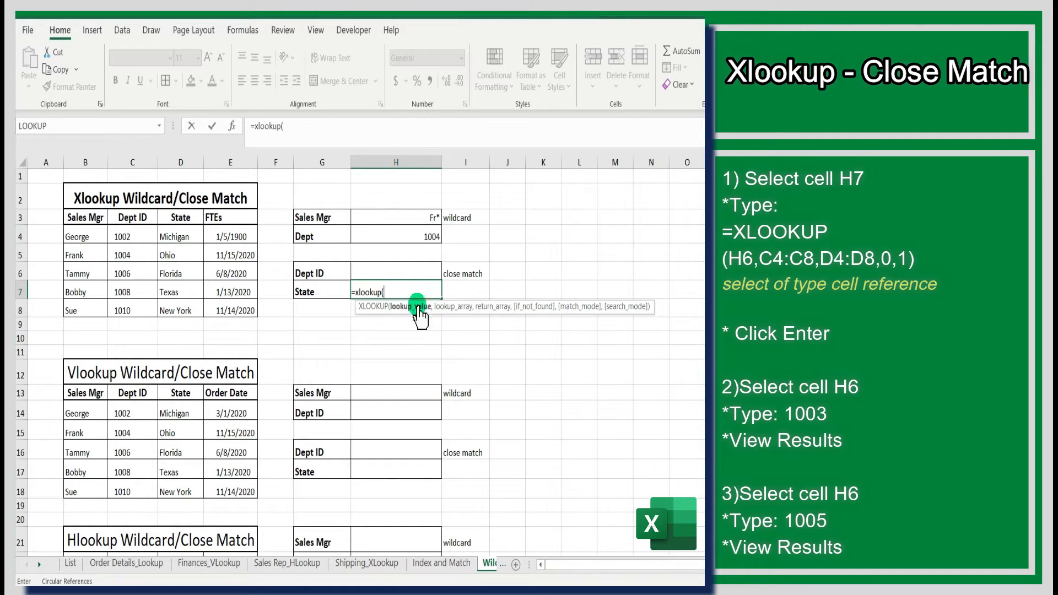
left_click(399, 273)
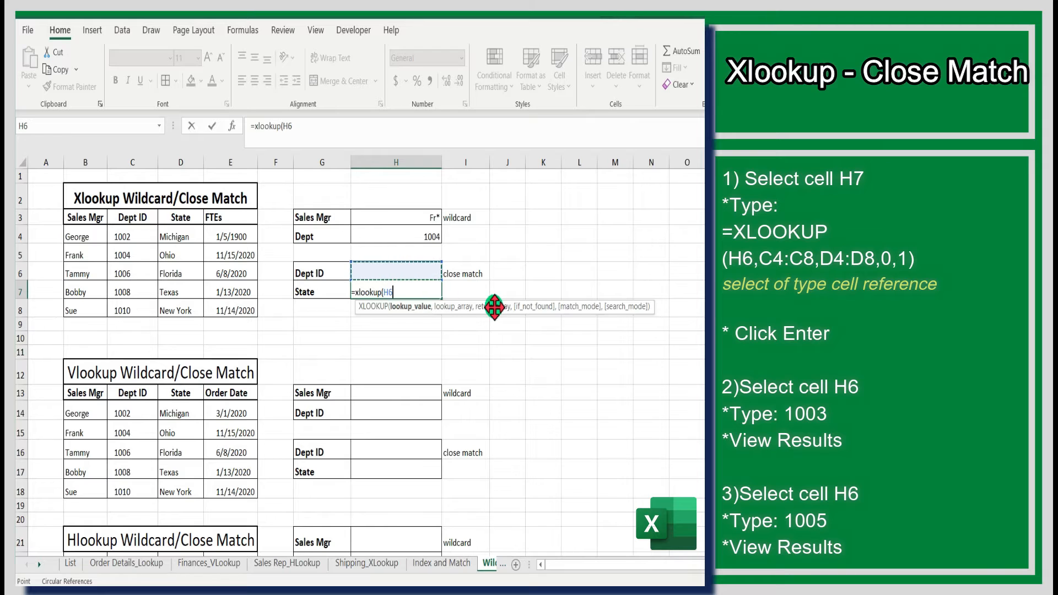
type(",")
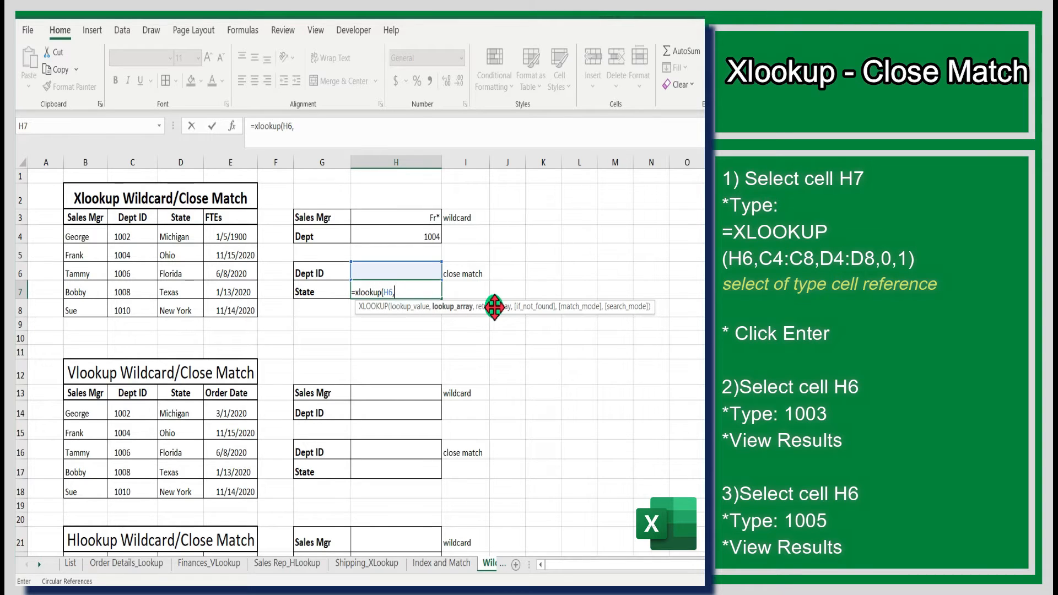
left_click(135, 235)
left_click_drag(137, 237, 127, 305)
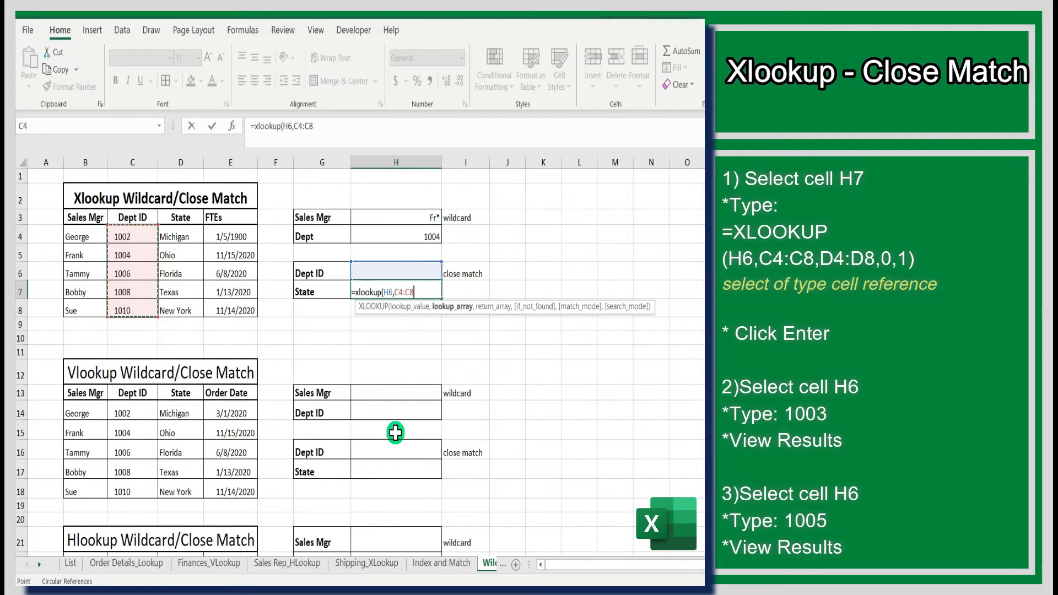
type(",")
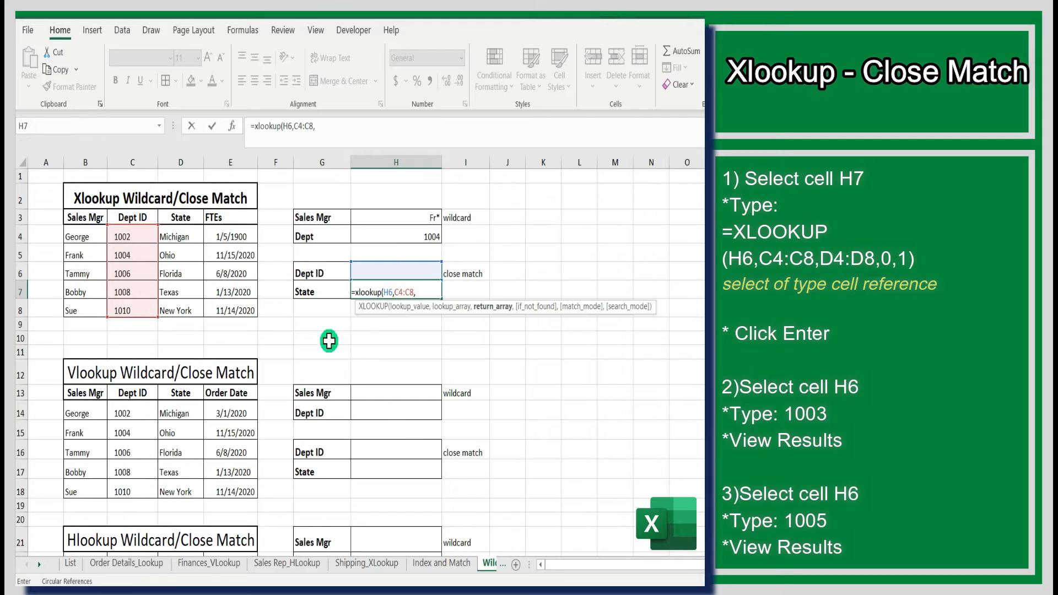
- Complete the H7 formula with return array D4:D8, 0 if not found, and match mode 1 for exact or next larger item
left_click_drag(189, 233, 174, 307)
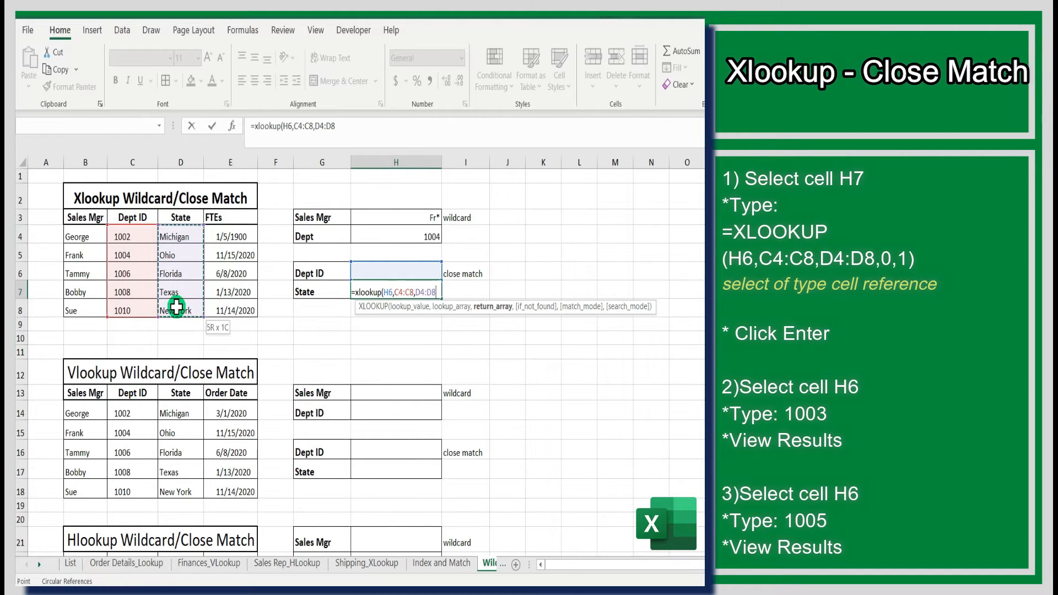
type(",")
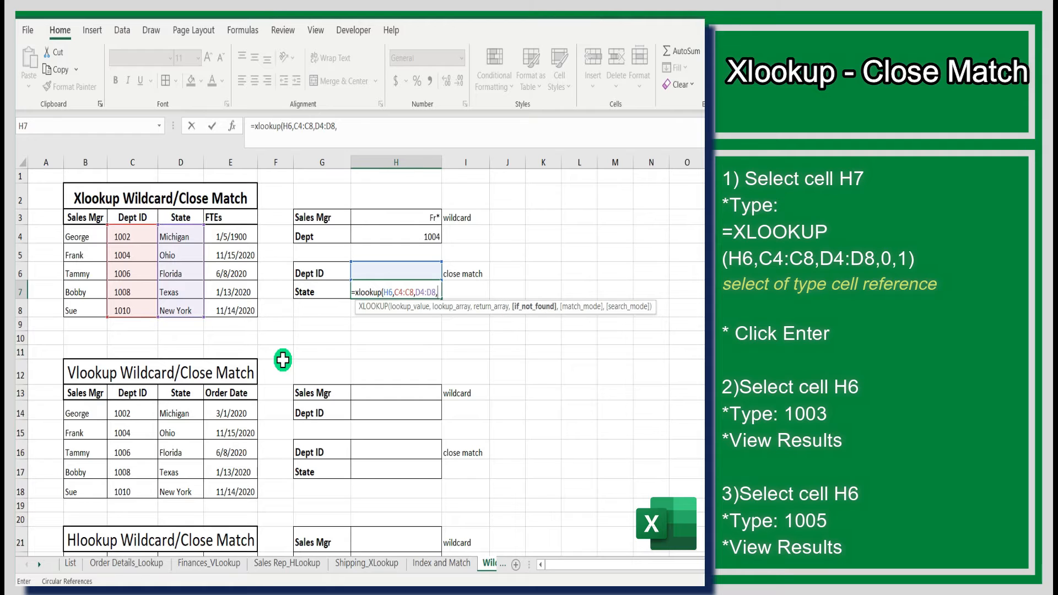
type("0")
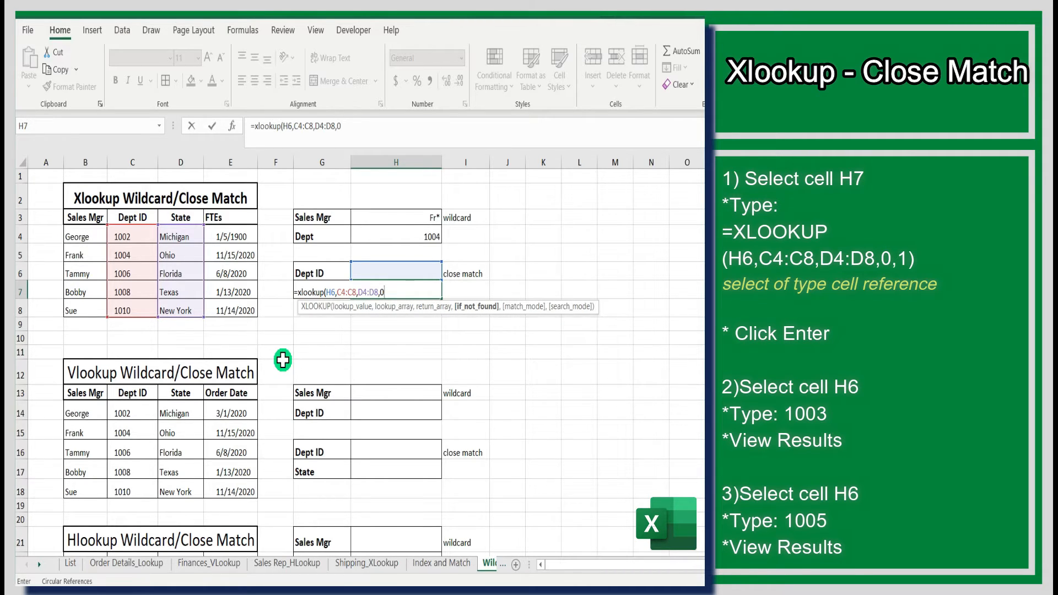
type(",")
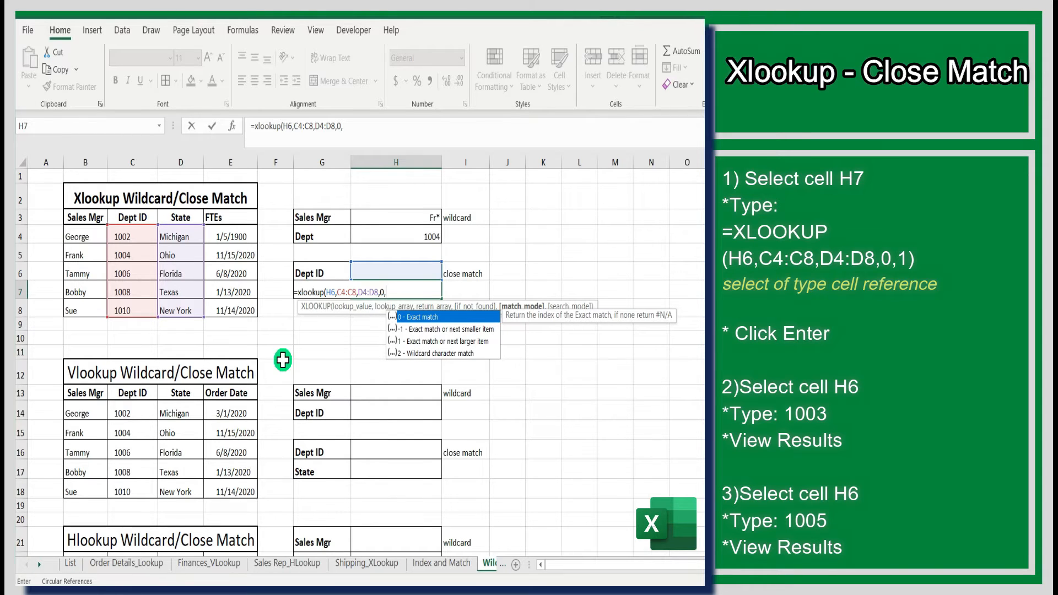
type("1)")
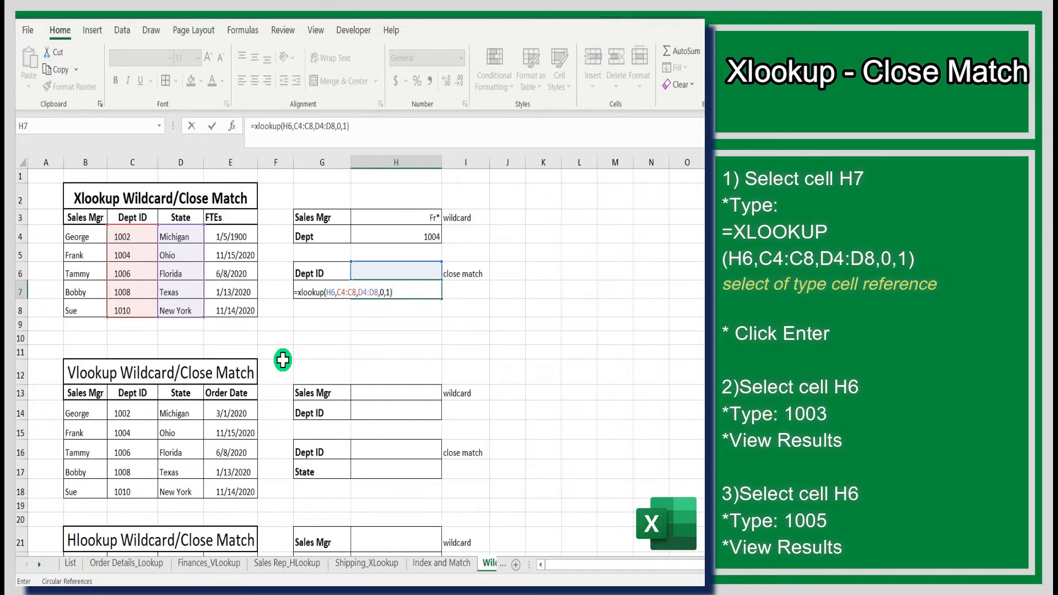
key("Return")
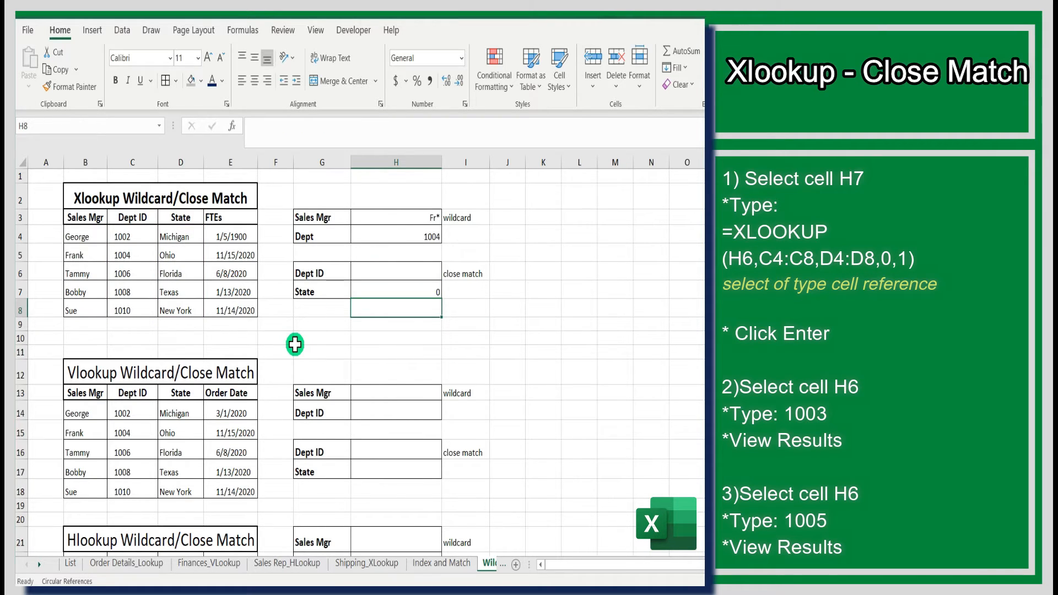
- Enter 1003 in cell H6 as the Dept ID for the close-match lookup
left_click(408, 272)
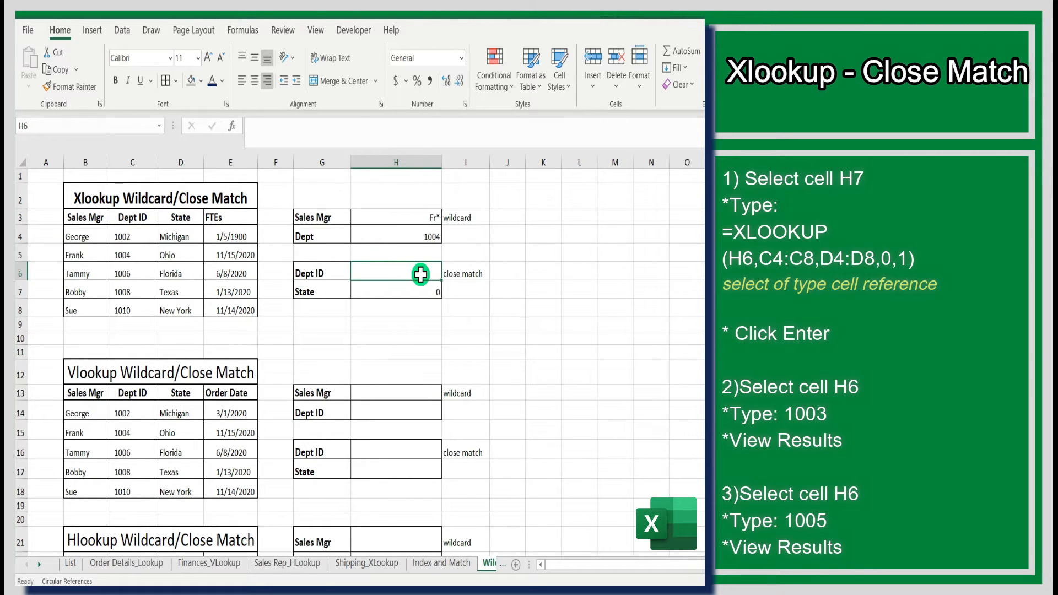
type("1003")
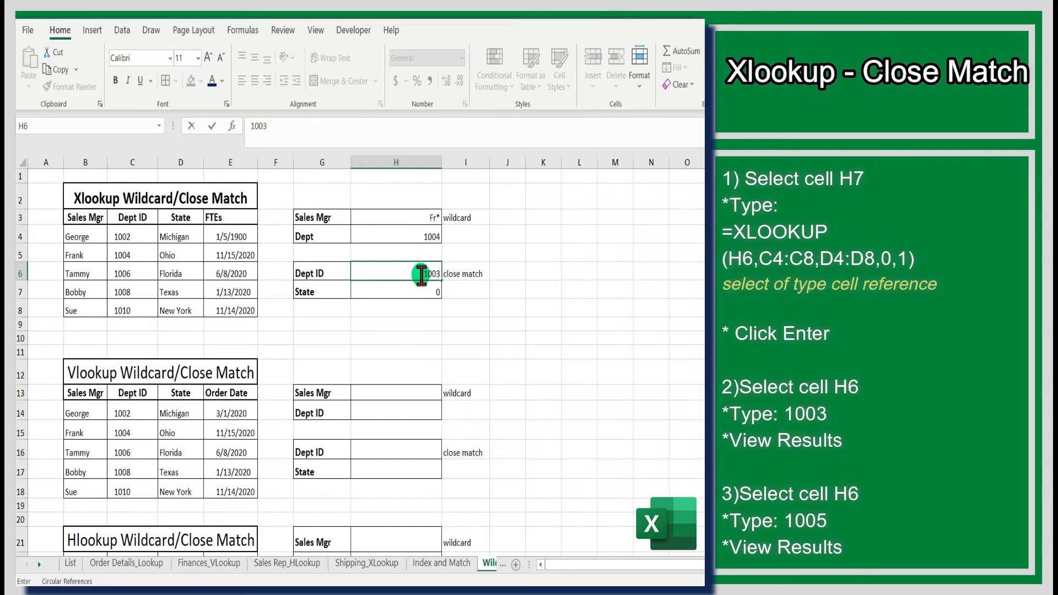
key("Return")
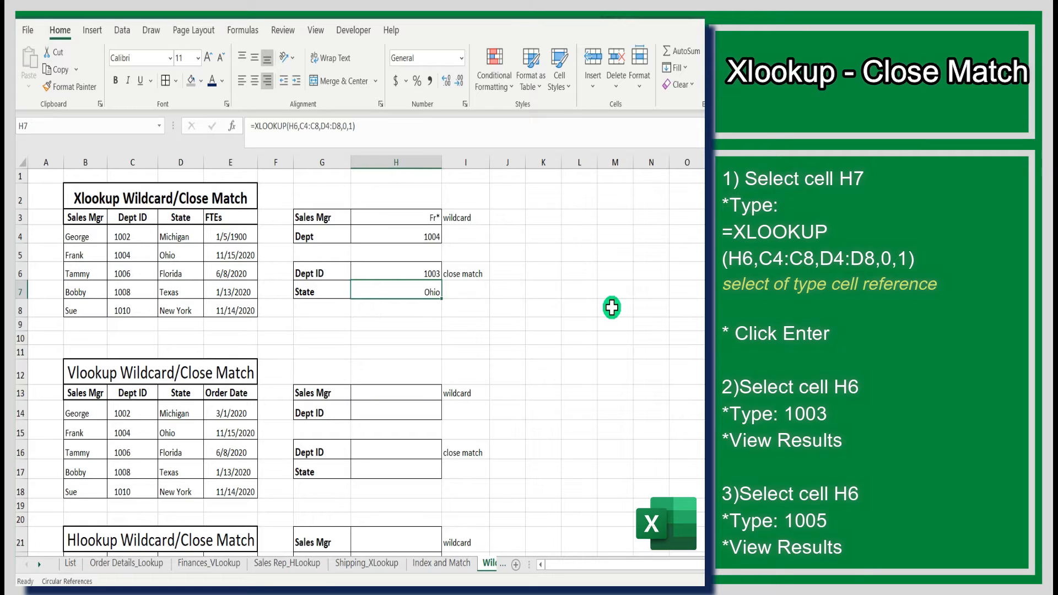
- Change the close-match Dept ID in cell H6 to 1005
left_click(419, 272)
type("1003")
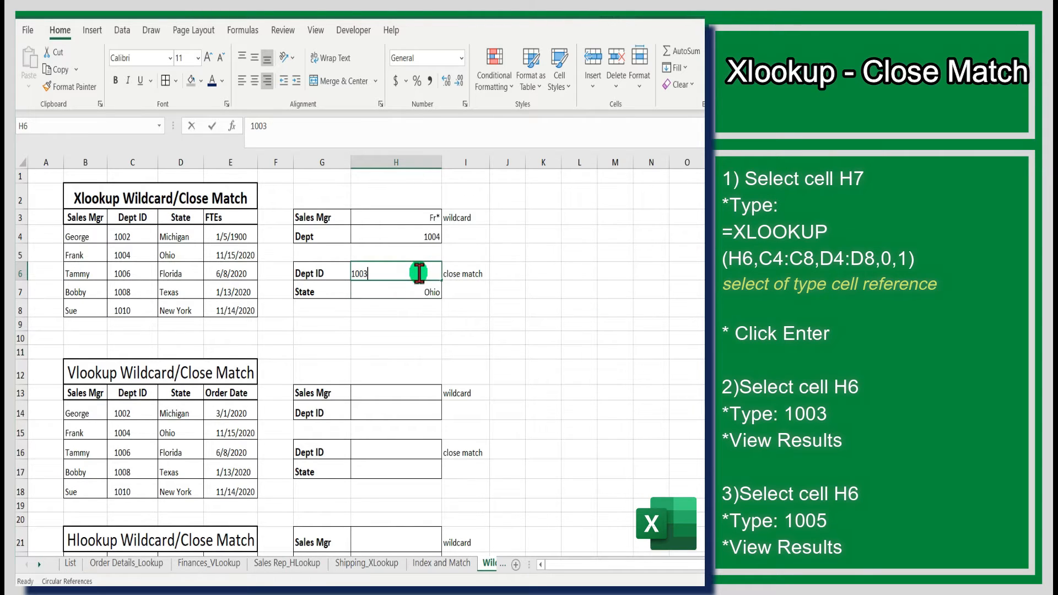
type("100")
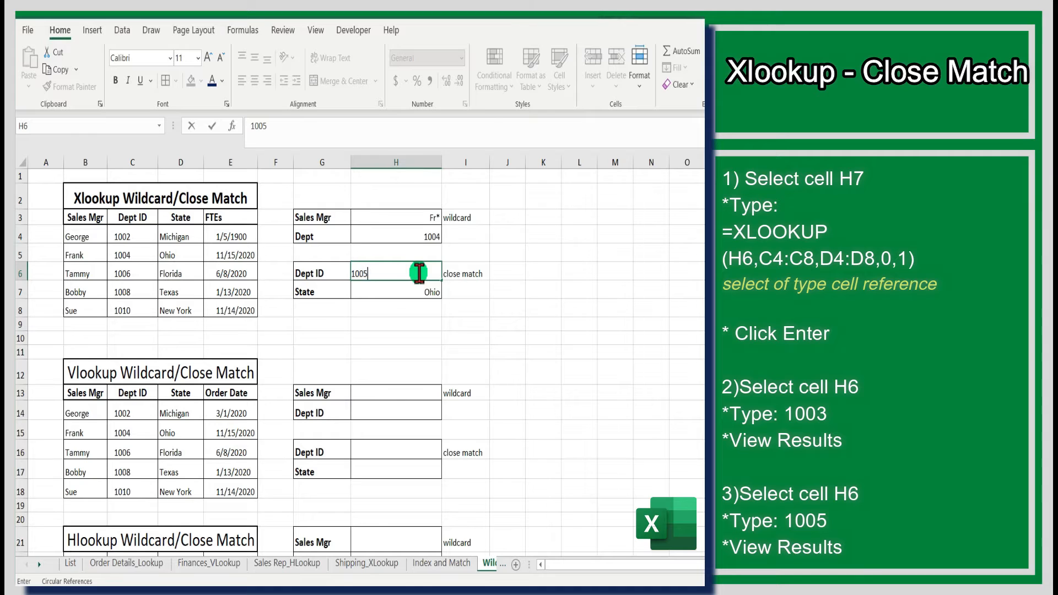
type("5")
key("Return")
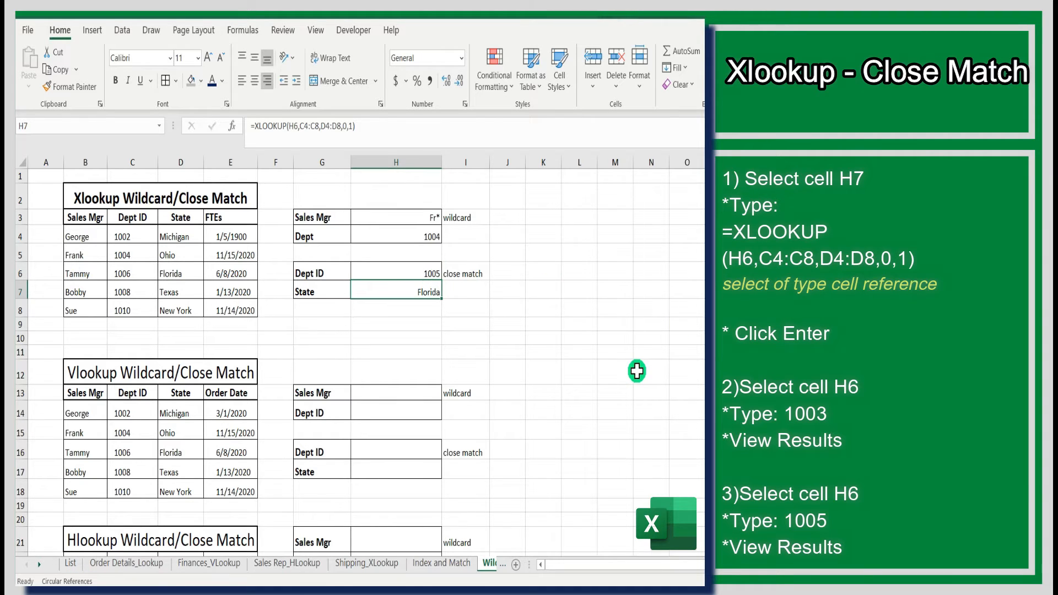
- Start a VLOOKUP formula in cell H14 with H13&"*" as the lookup value
scroll(637, 373, "down", 1)
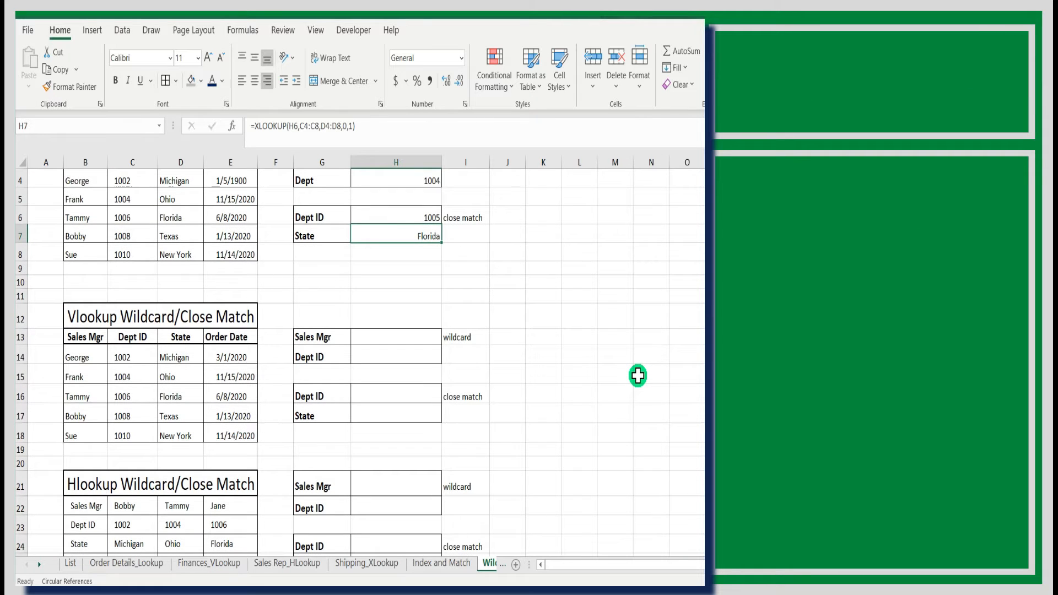
scroll(637, 376, "up", 1)
scroll(637, 376, "up", 1)
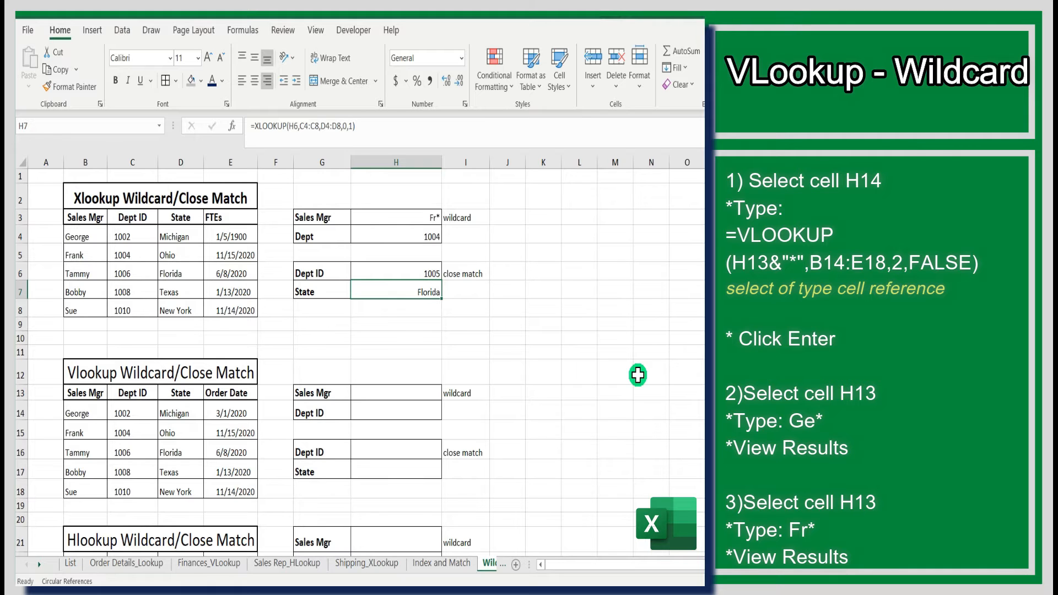
scroll(638, 375, "down", 3)
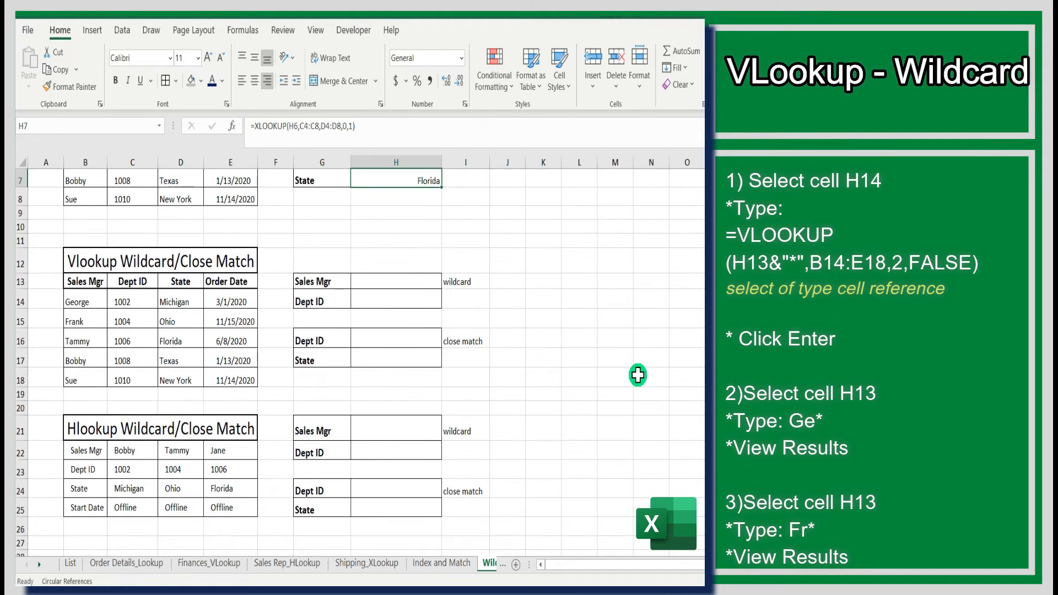
left_click(393, 300)
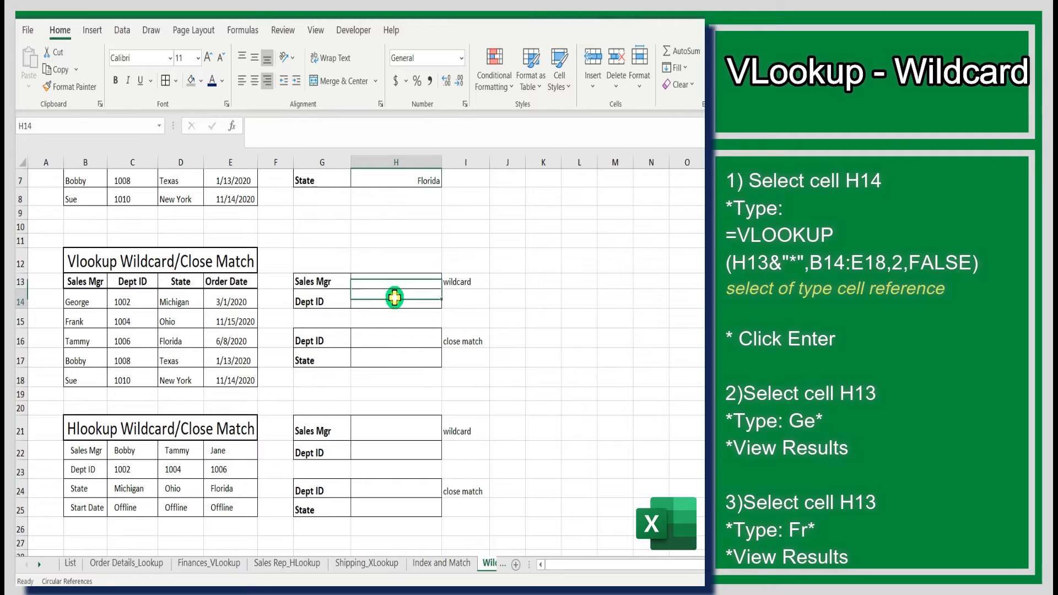
type("=")
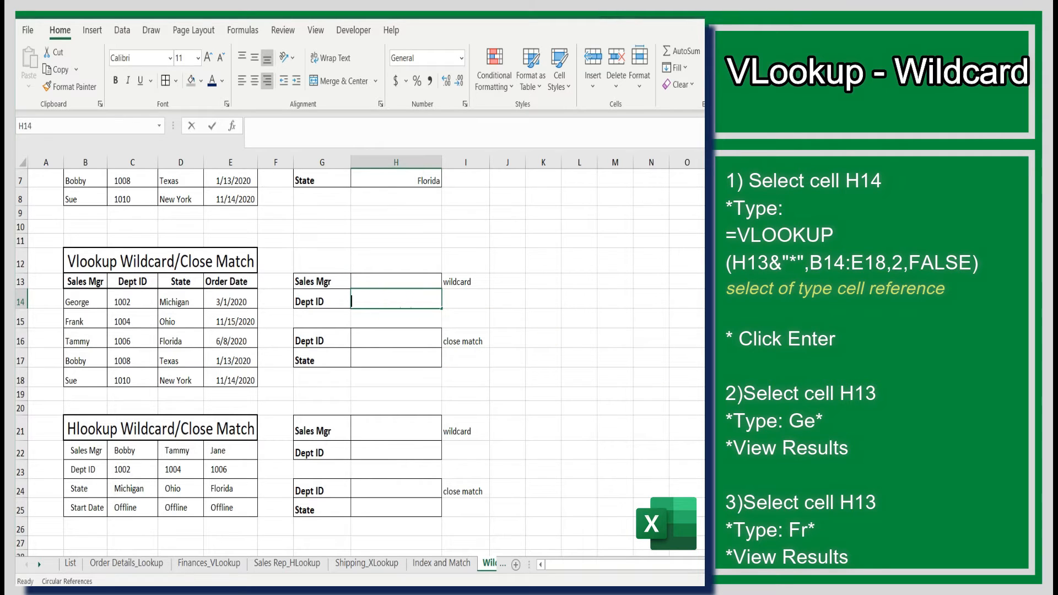
type("vlo")
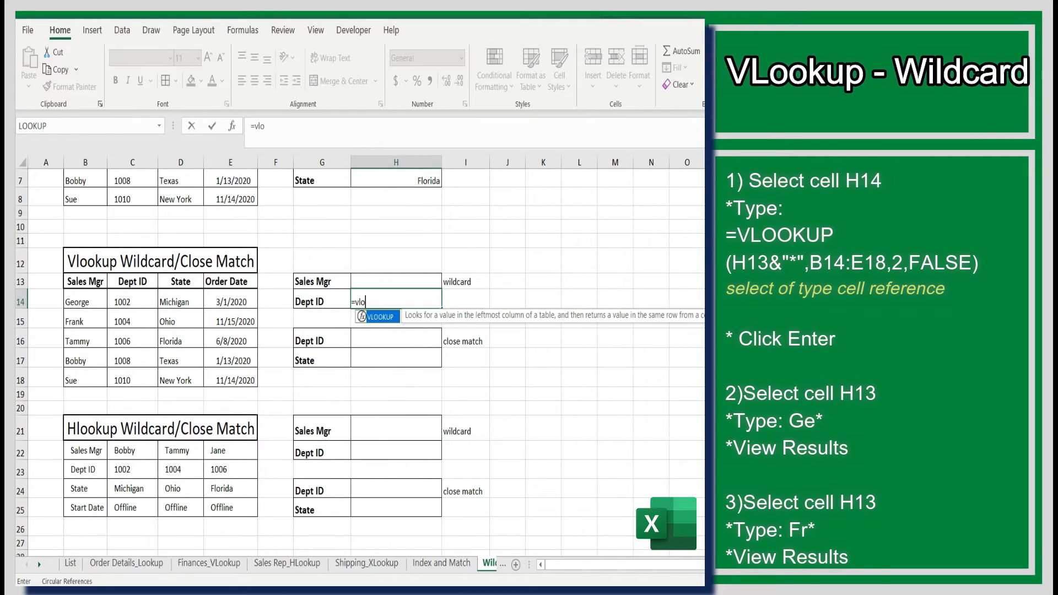
double_click(386, 317)
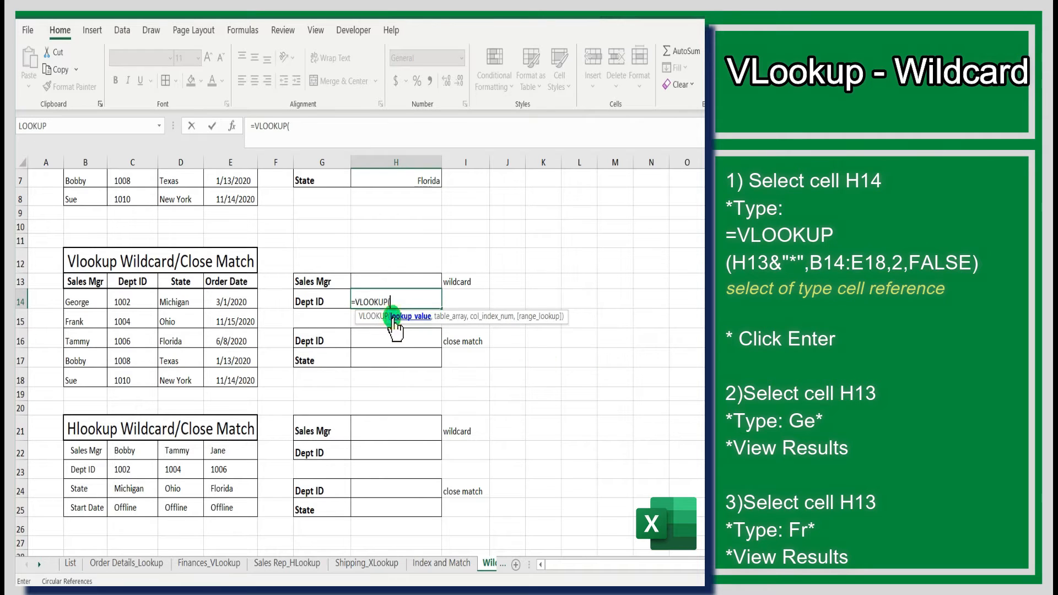
left_click(414, 279)
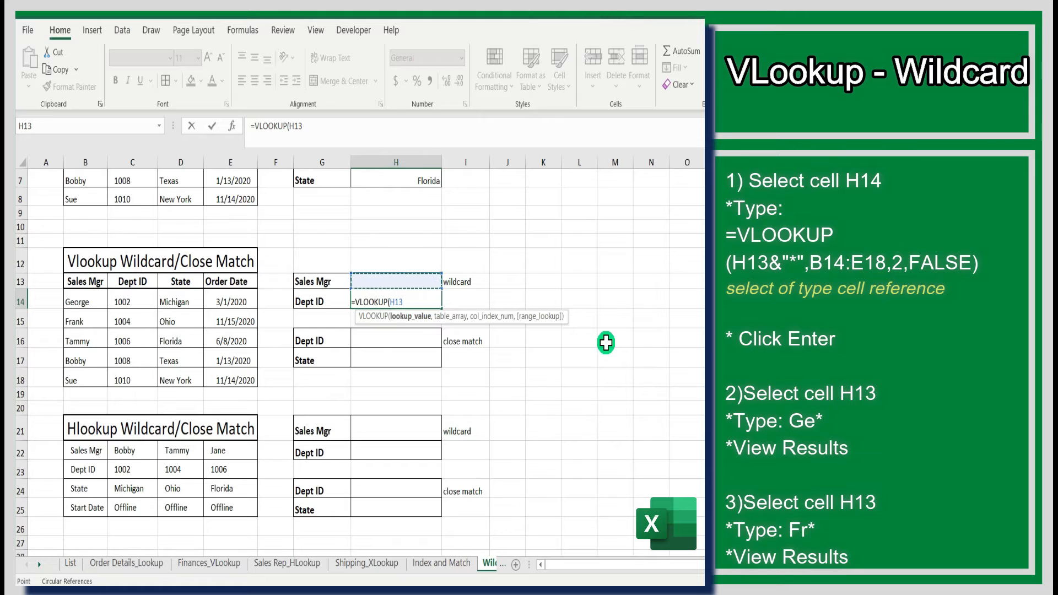
type("&\"*")
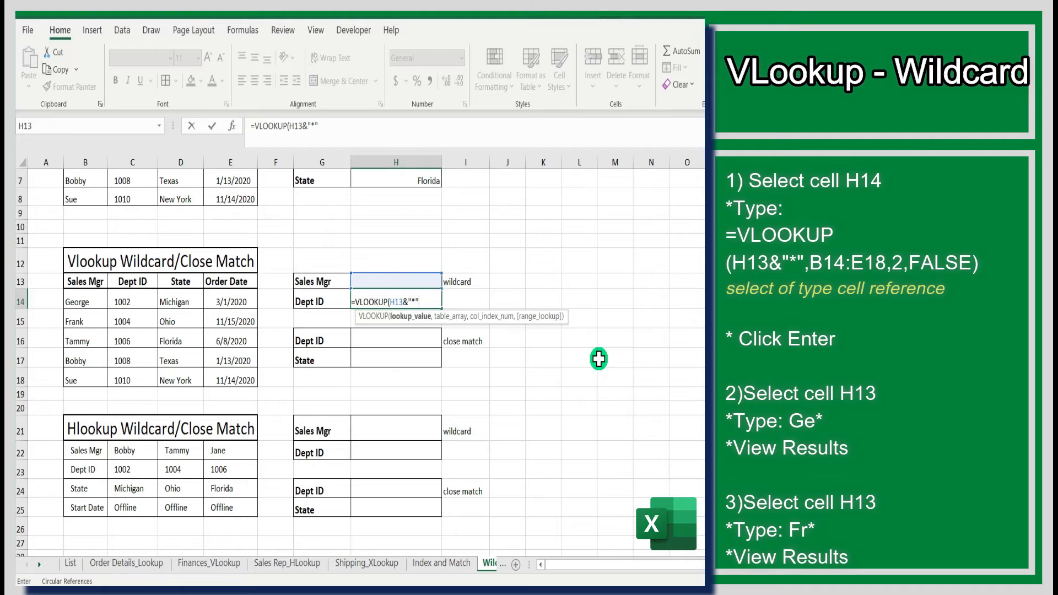
- Complete the H14 formula with table array B14:E18, column index 2, and FALSE for an exact match
type(",")
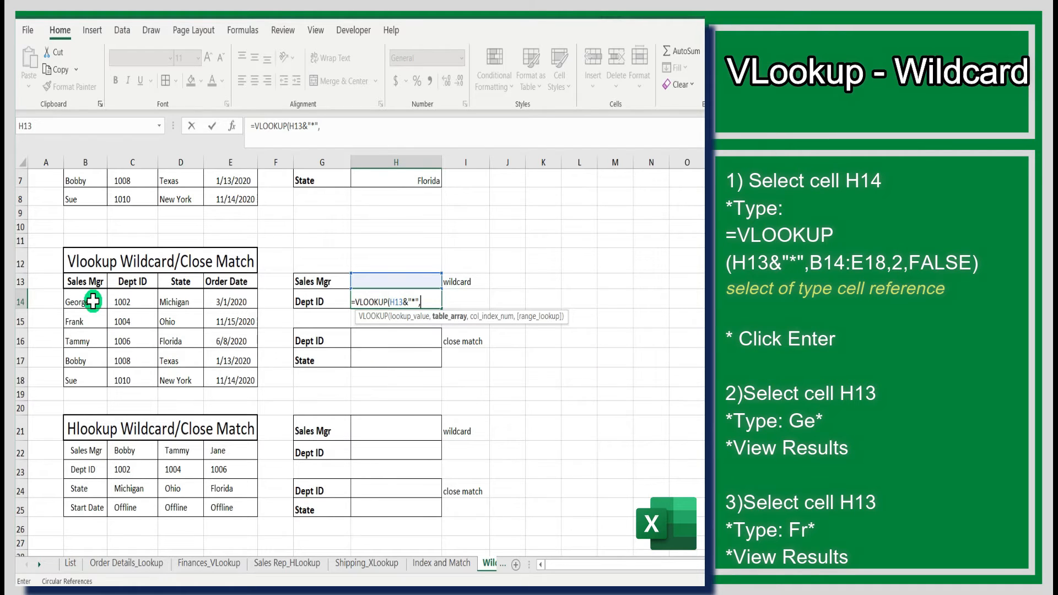
left_click_drag(92, 301, 82, 379)
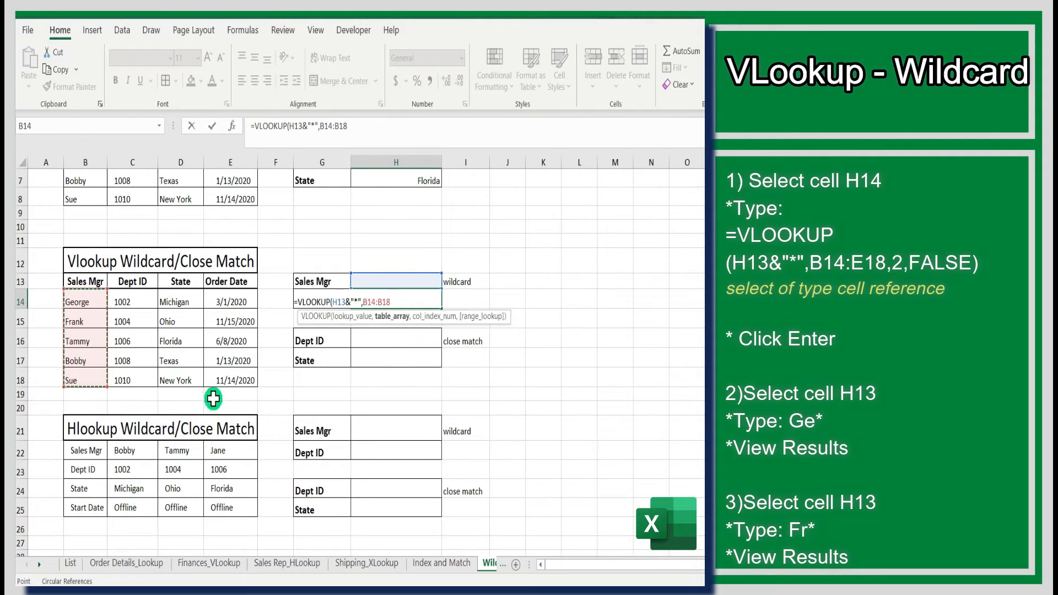
left_click_drag(85, 300, 231, 372)
type(",")
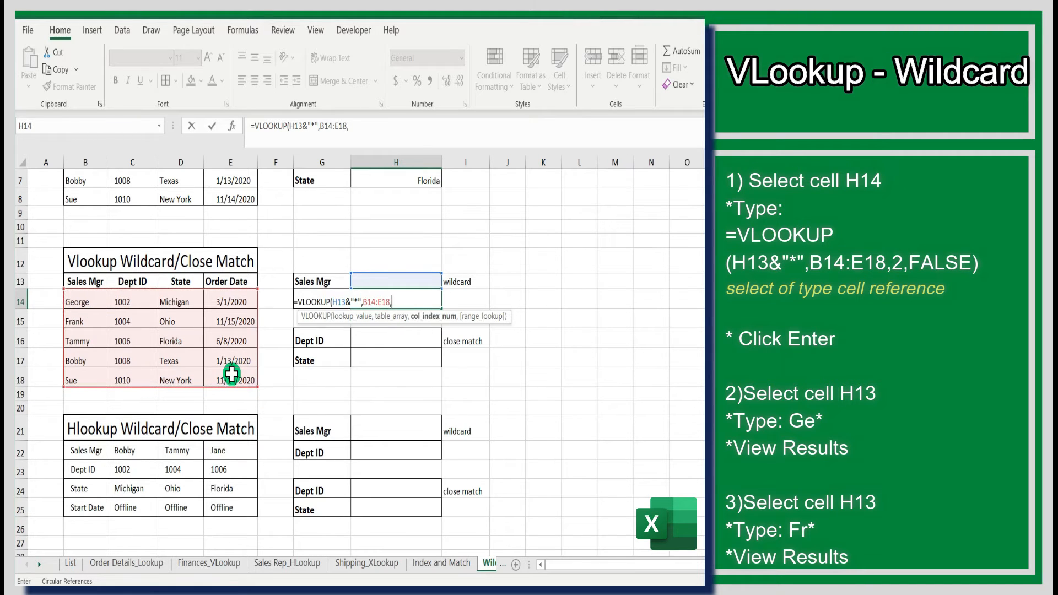
type("2,fa")
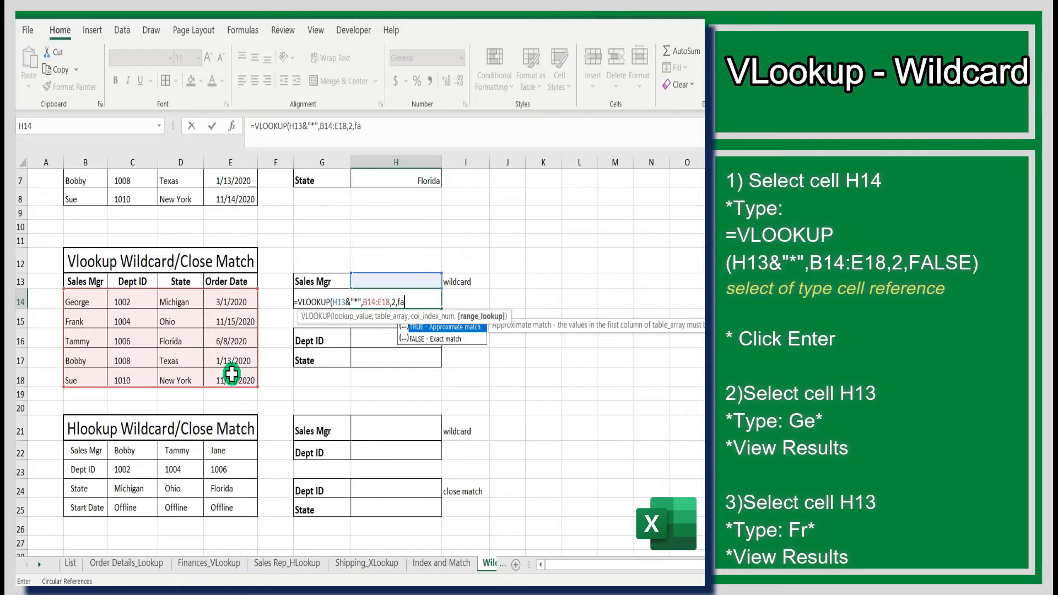
type("lse)")
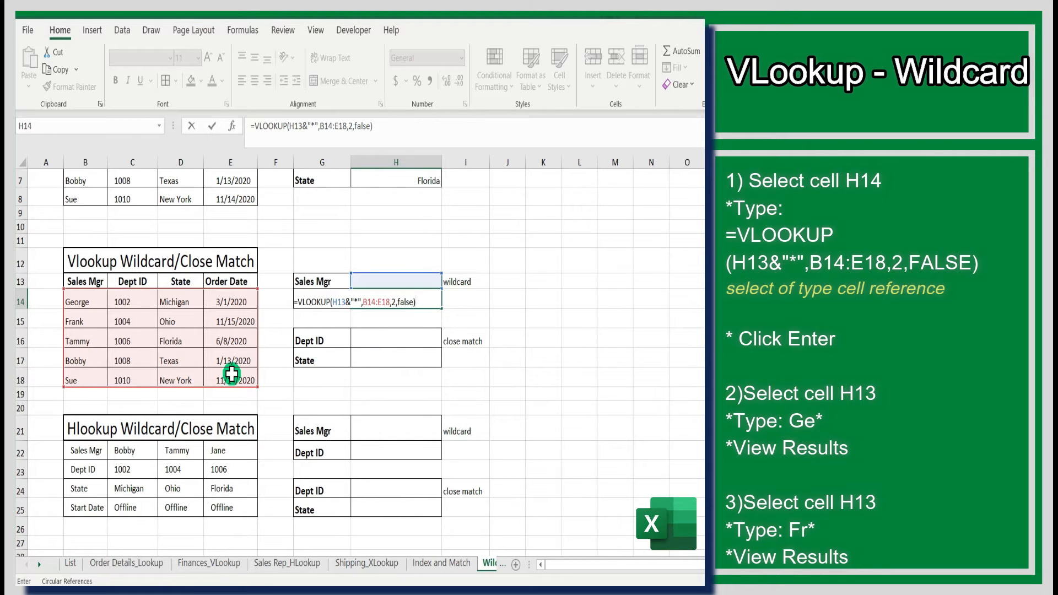
key("Return")
- Enter ge* in cell H13 as the Sales Mgr wildcard lookup value
left_click(400, 282)
type("ge*")
key("Return")
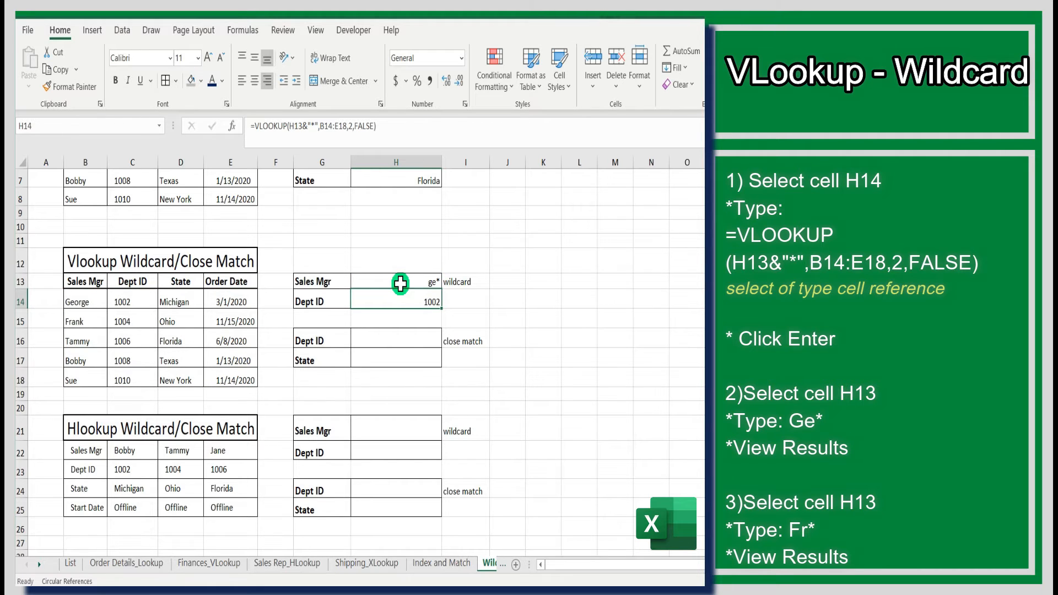
- Change the Sales Mgr wildcard value in cell H13 to Fr*
left_click(401, 281)
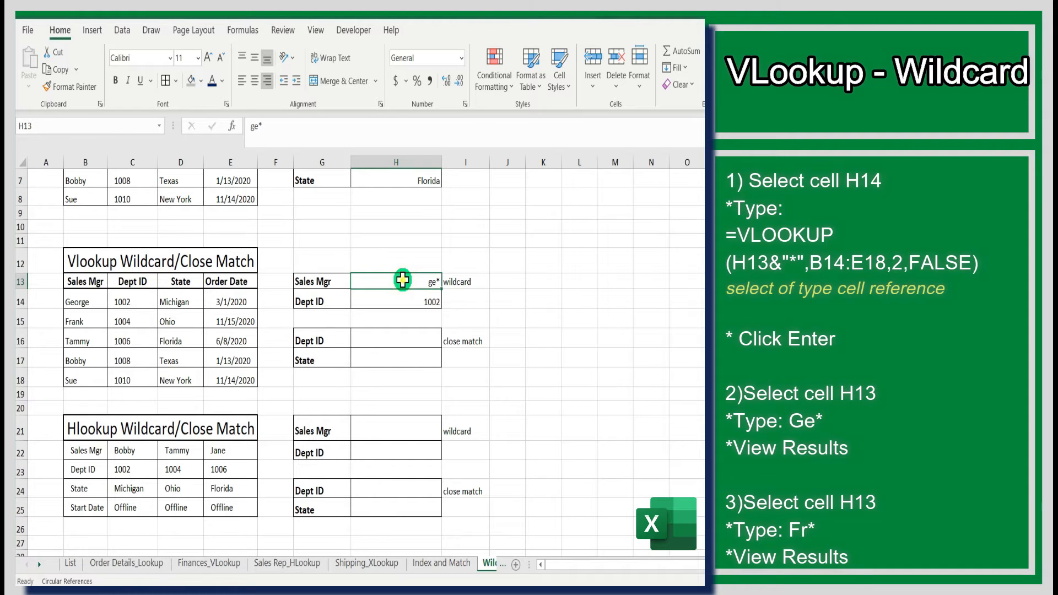
left_click(253, 124)
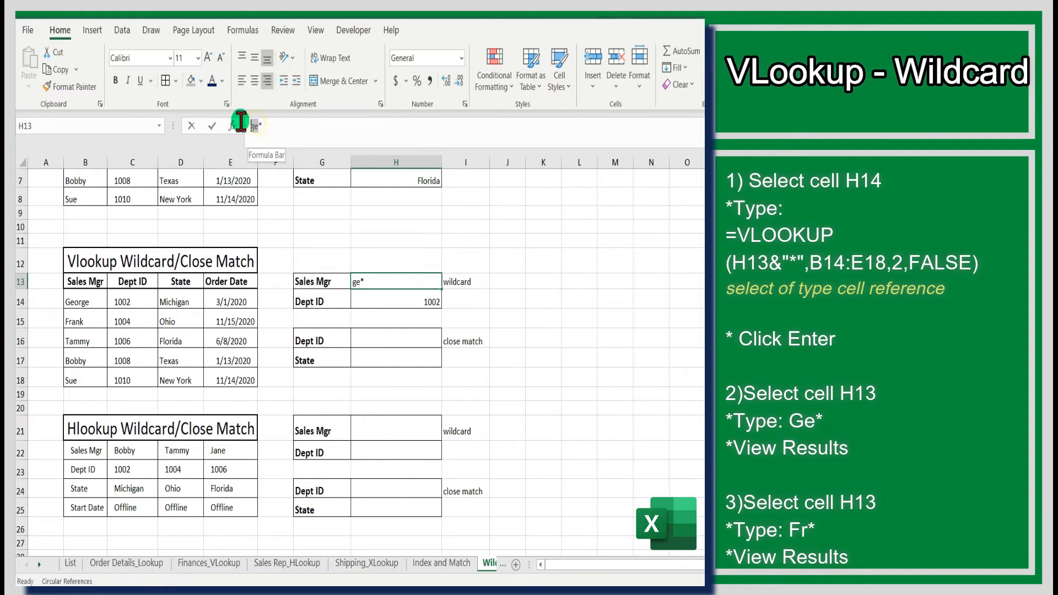
type("Fr*")
key("Return")
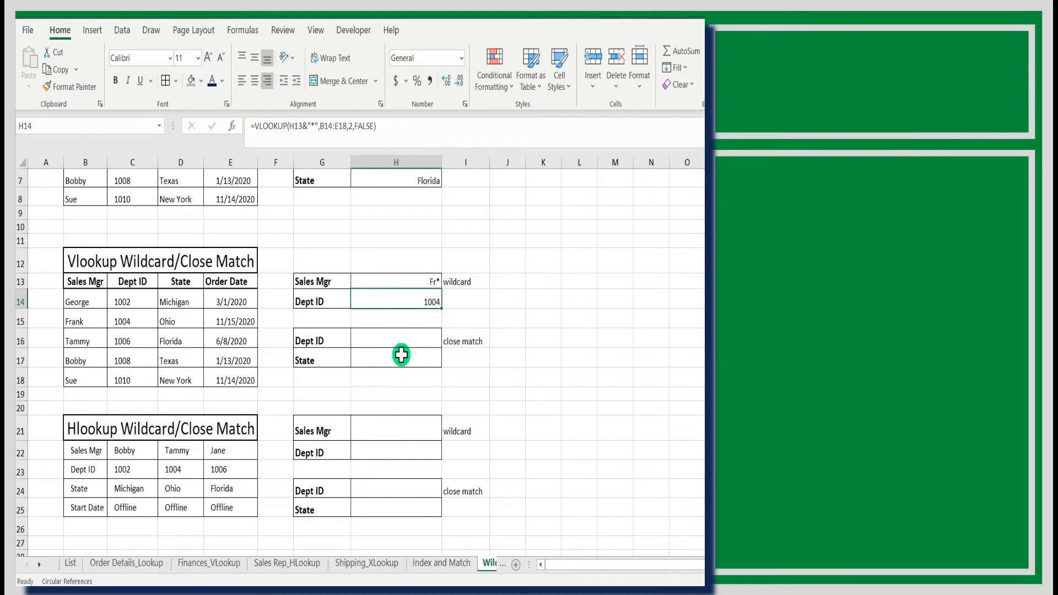
- Start a VLOOKUP formula in cell H17 with H16 as the lookup value and C14:E18 as the table array
scroll(403, 354, "up", 1)
scroll(404, 355, "down", 1)
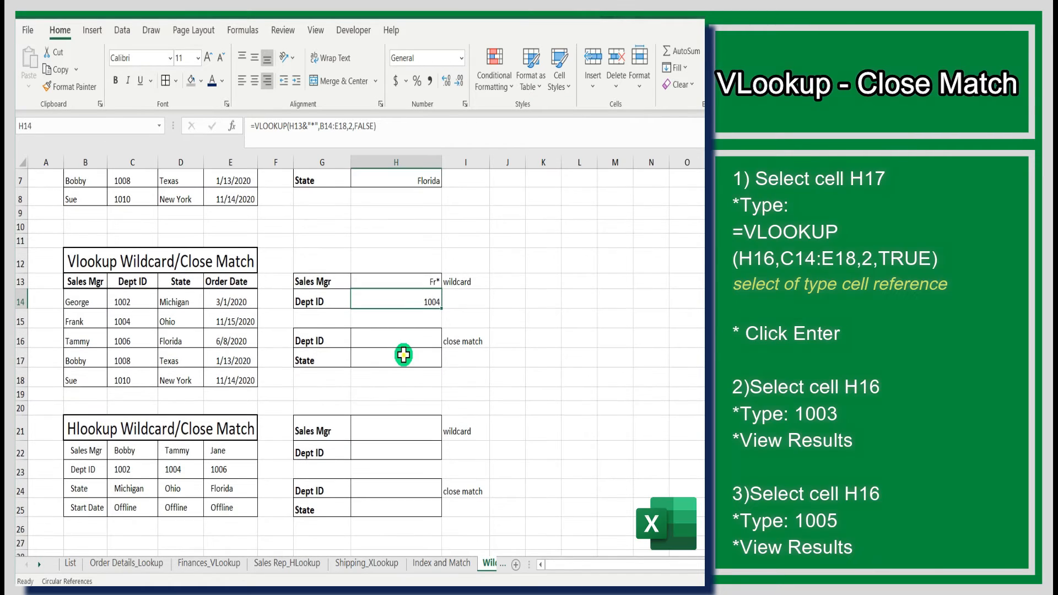
left_click(403, 355)
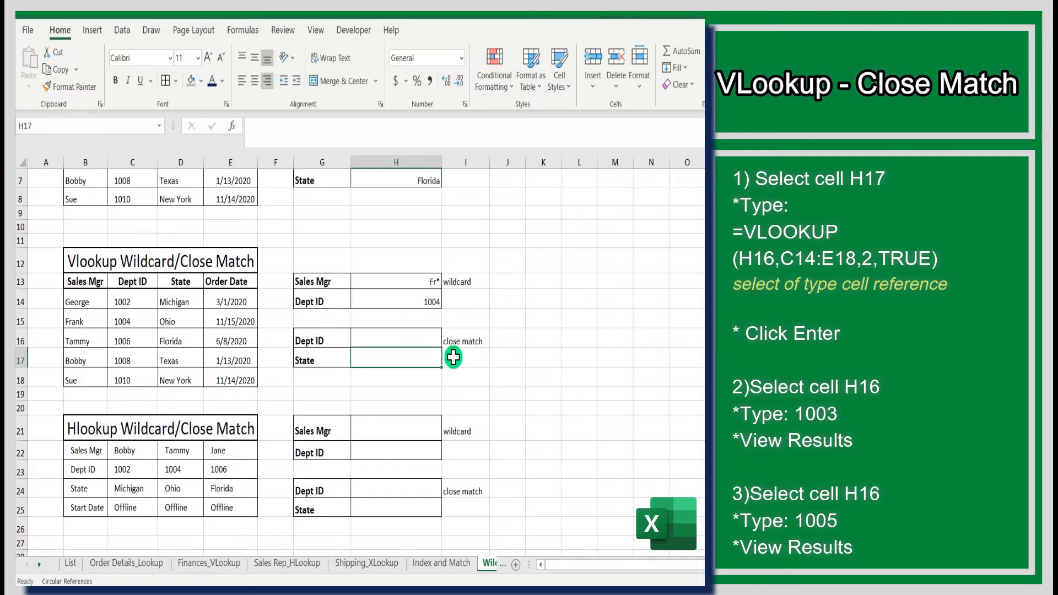
type("=vl")
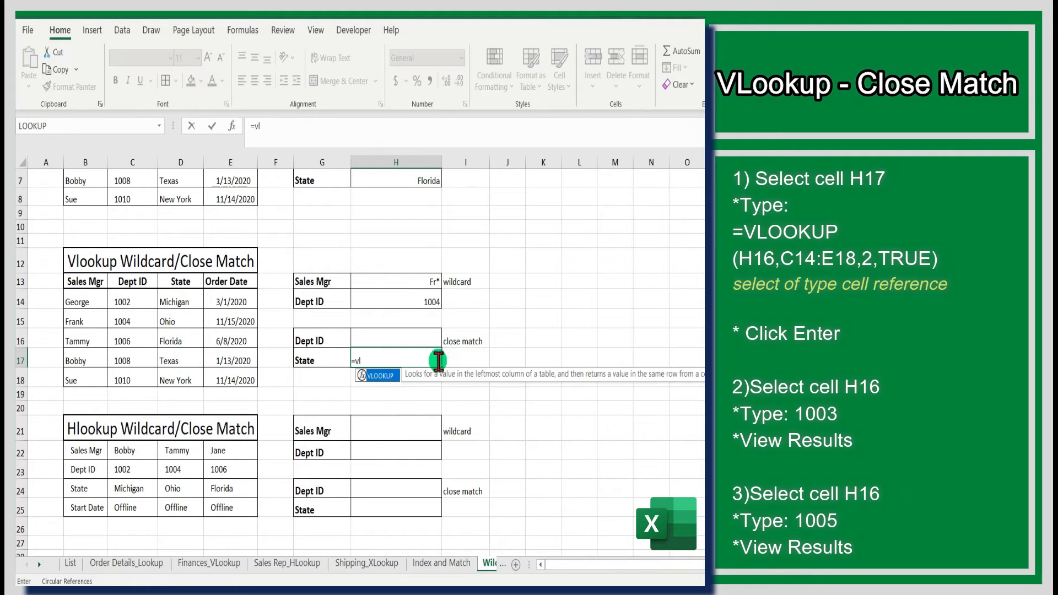
double_click(386, 374)
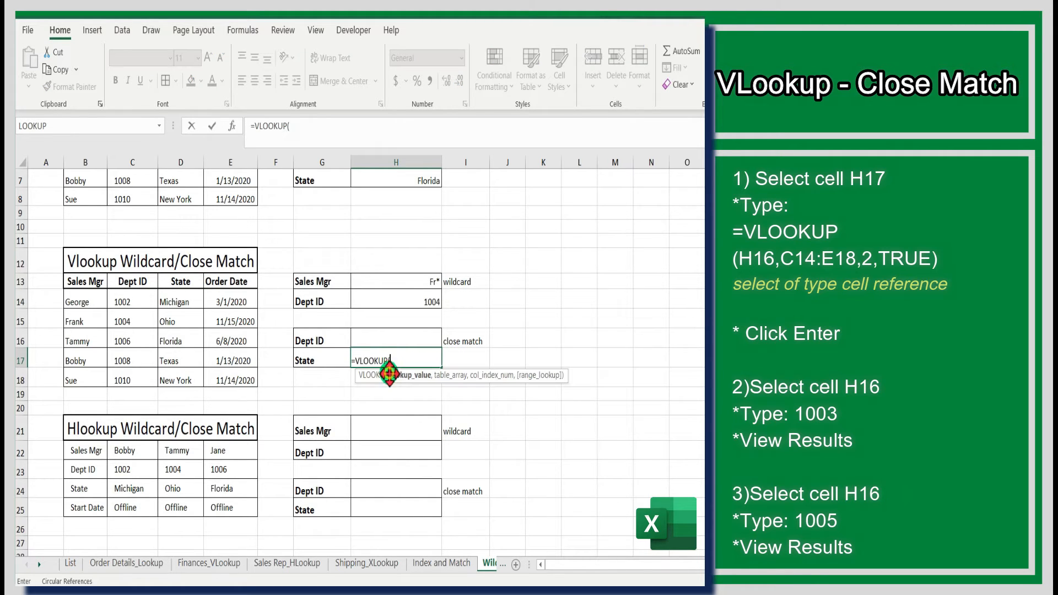
left_click(423, 337)
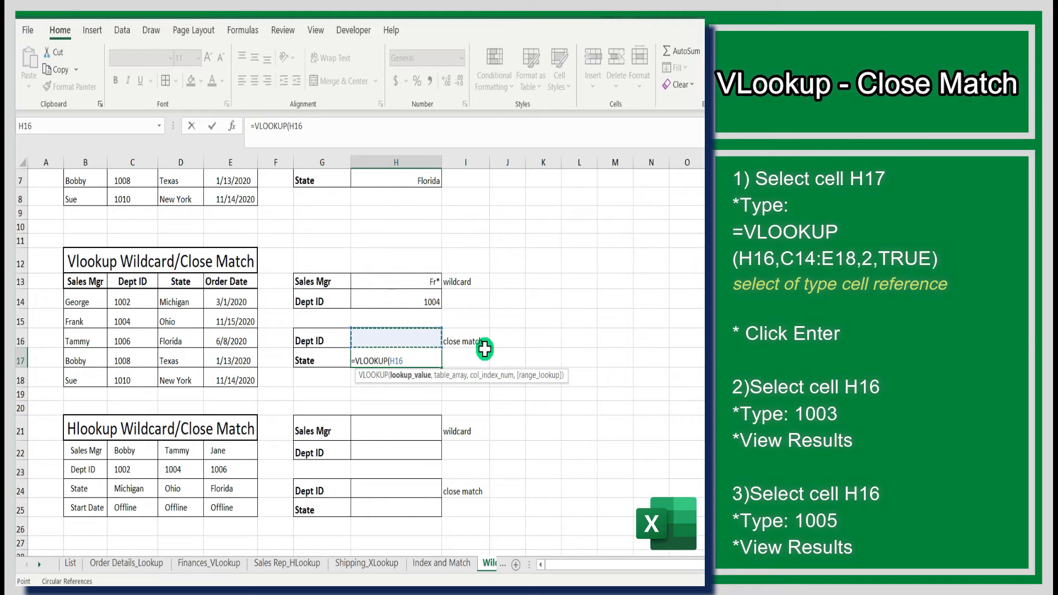
type(",")
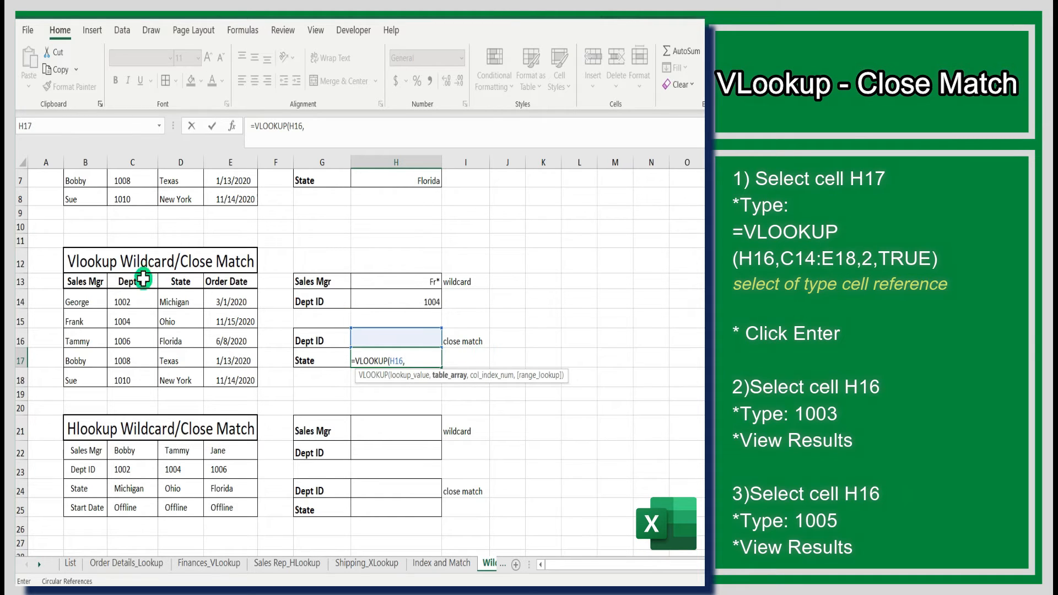
left_click(130, 304)
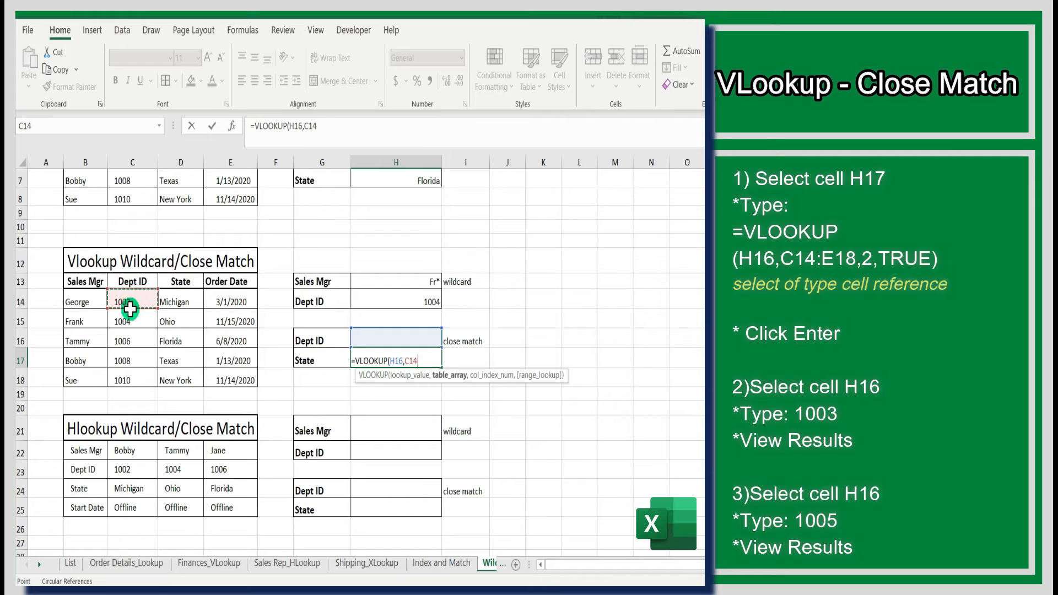
left_click_drag(130, 310, 239, 375)
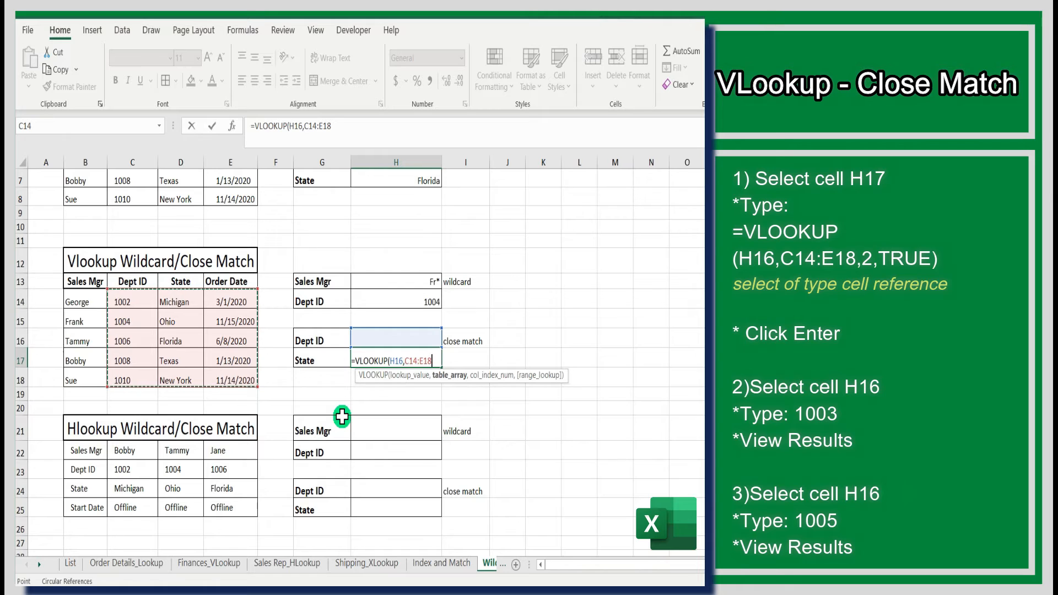
- Complete the H17 formula with column index 2 and TRUE for an approximate match
type(",")
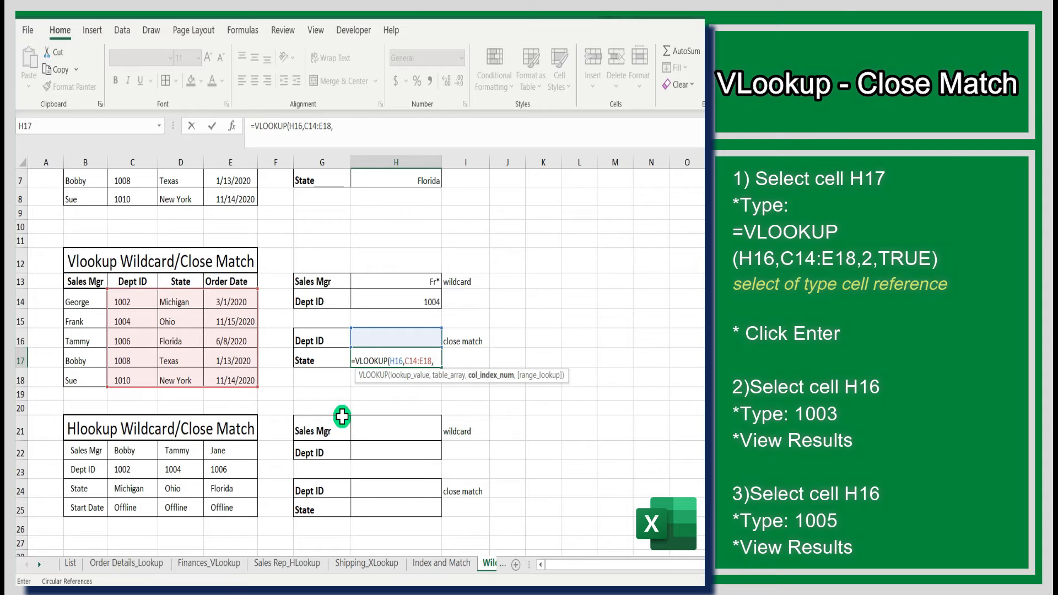
type("2,")
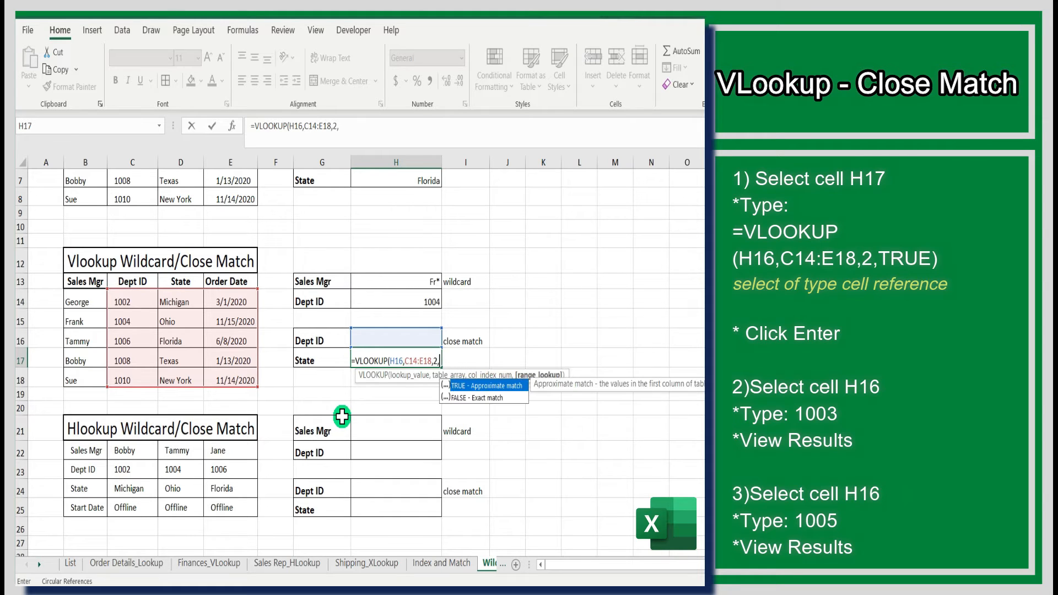
type("true")
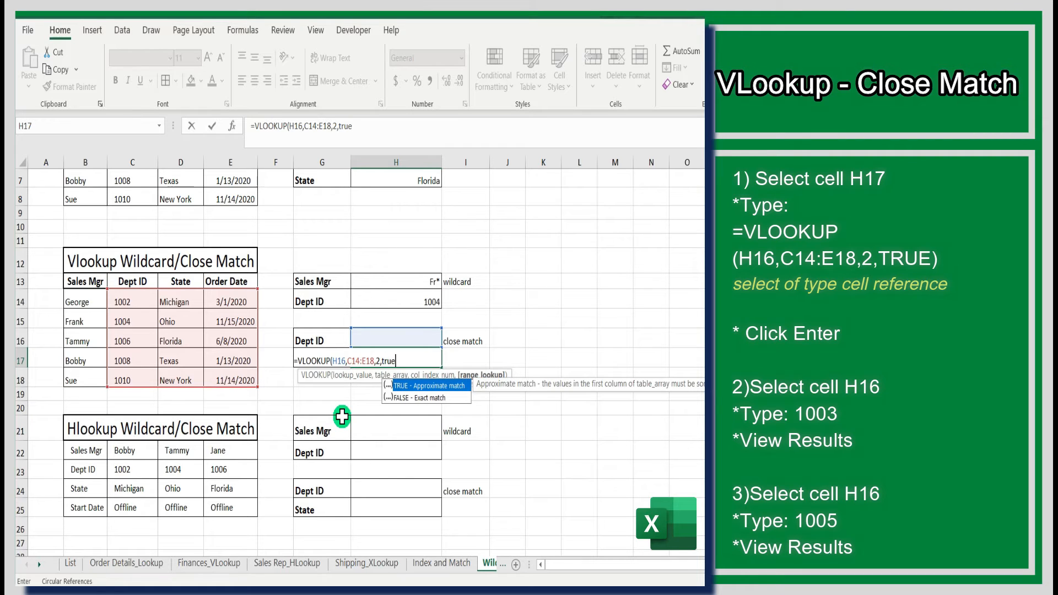
type(")")
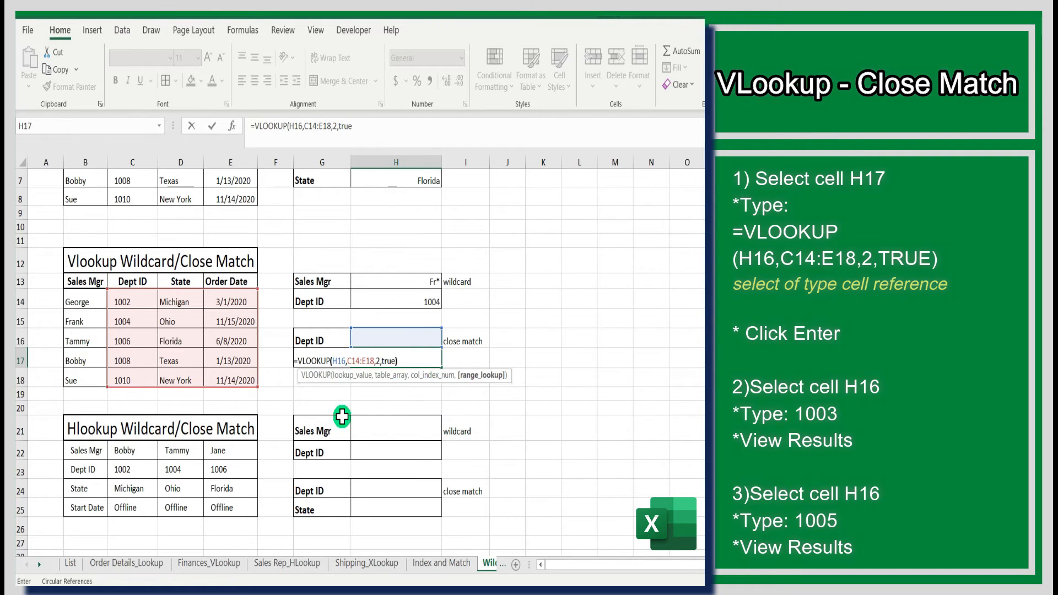
key("Return")
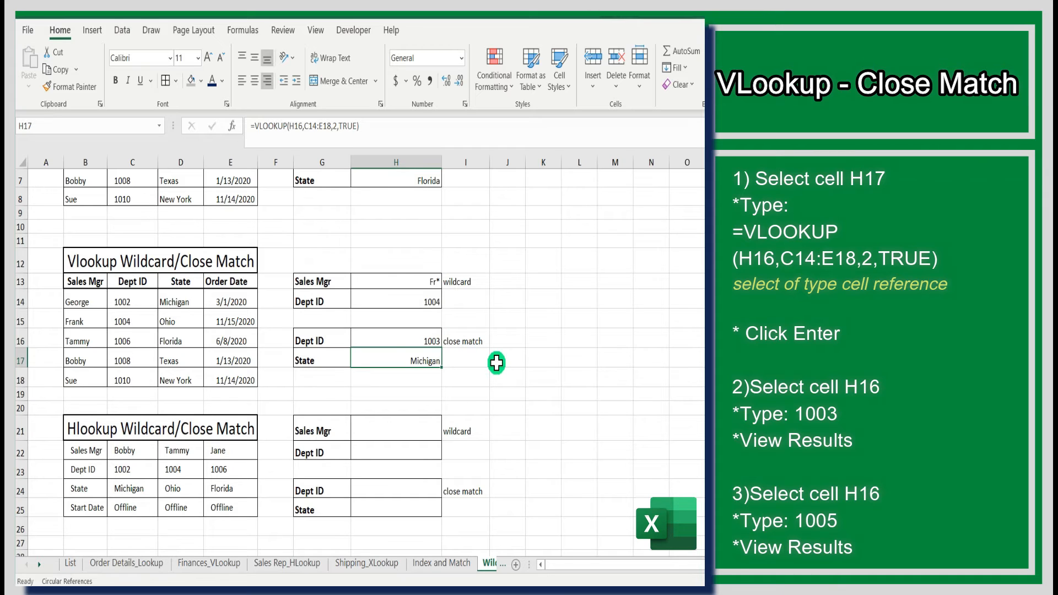
- Set the close-match Dept ID in cell H16 to 1005
left_click(425, 340)
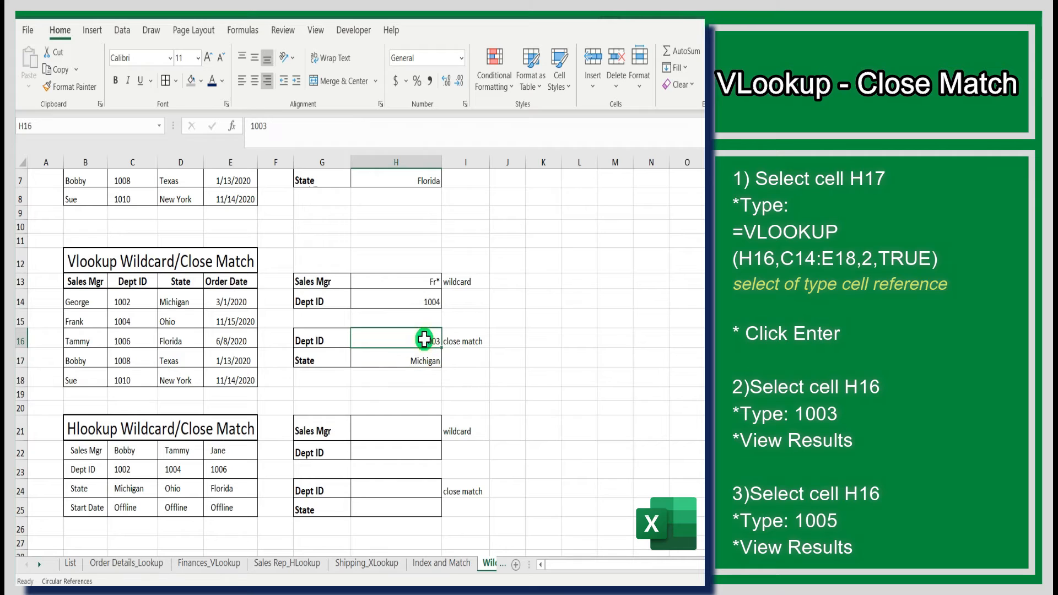
type("000")
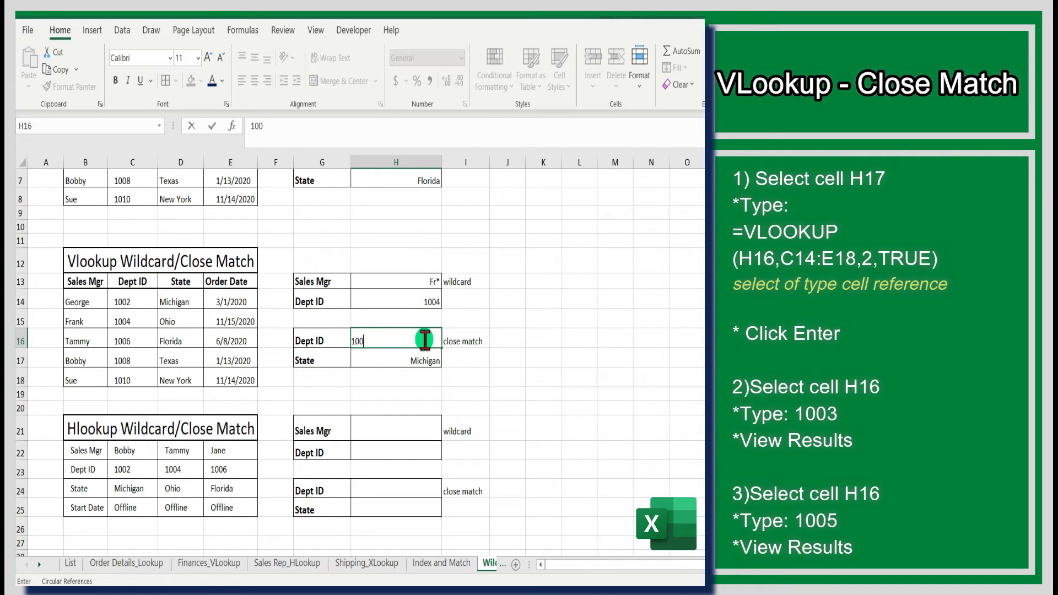
type("5")
key("Return")
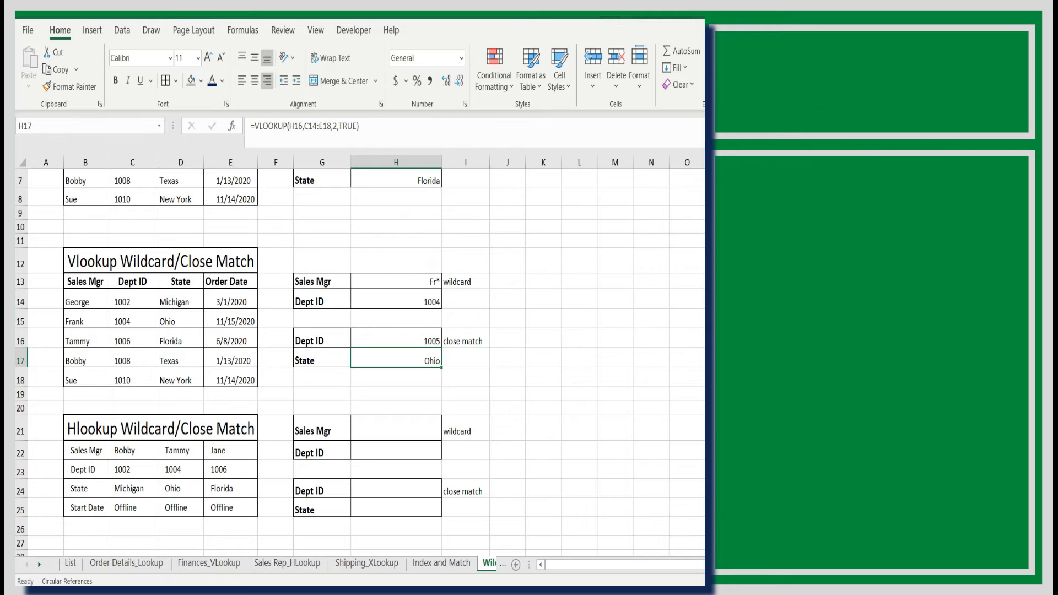
scroll(360, 363, "down", 2)
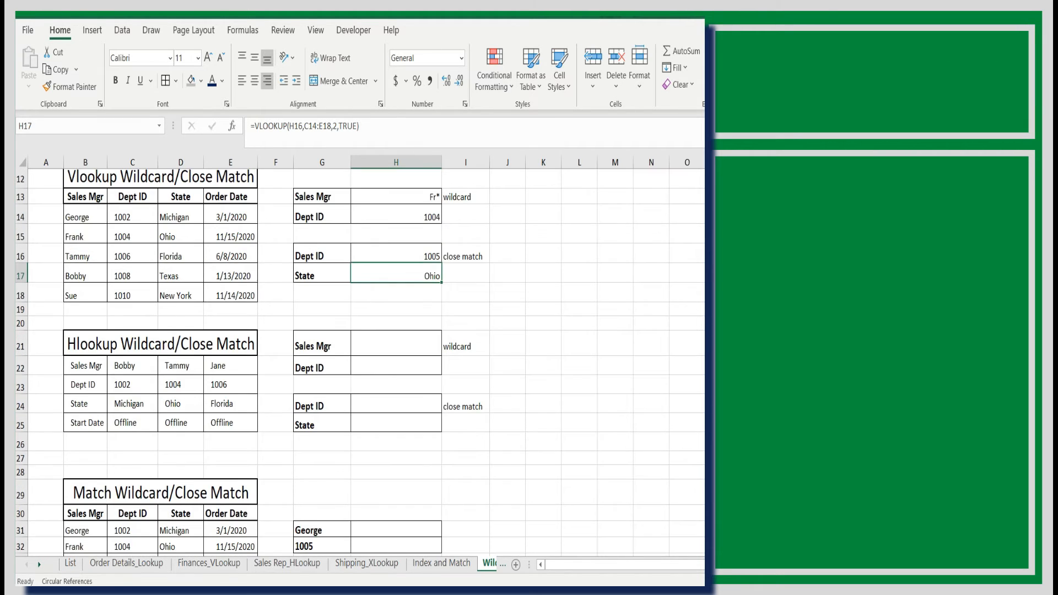
- Start an HLOOKUP formula in cell H22 with H21&"*" as the lookup value and B22:E25 as the table array
scroll(359, 363, "down", 1)
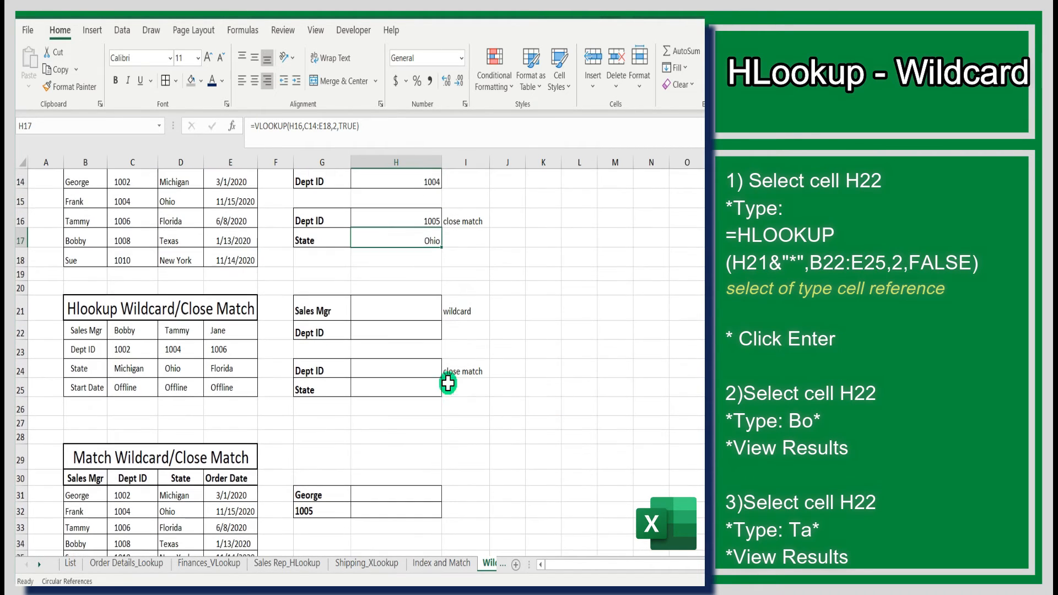
left_click(422, 328)
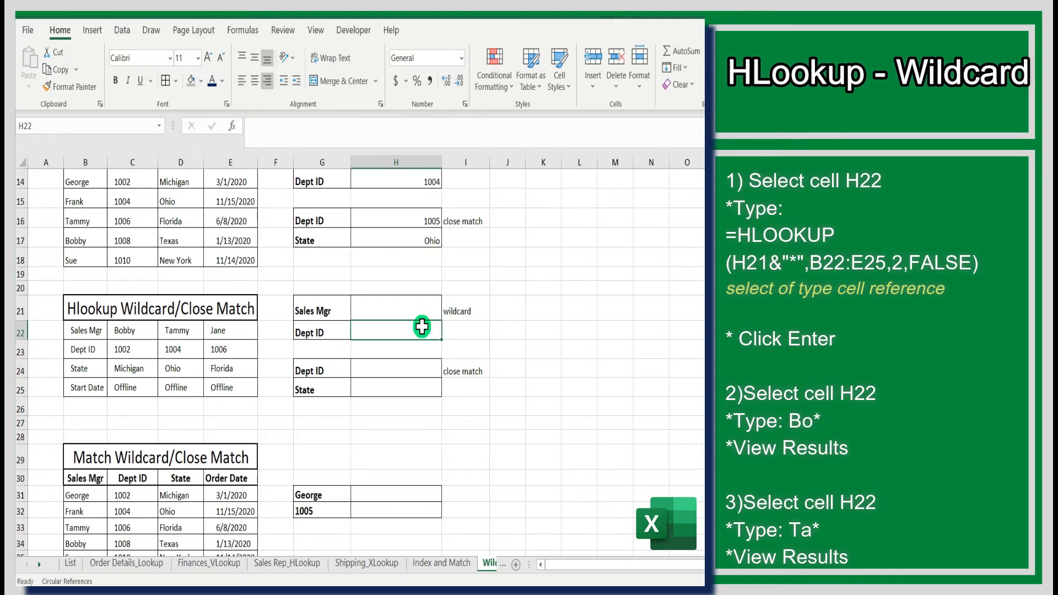
type("=hloo")
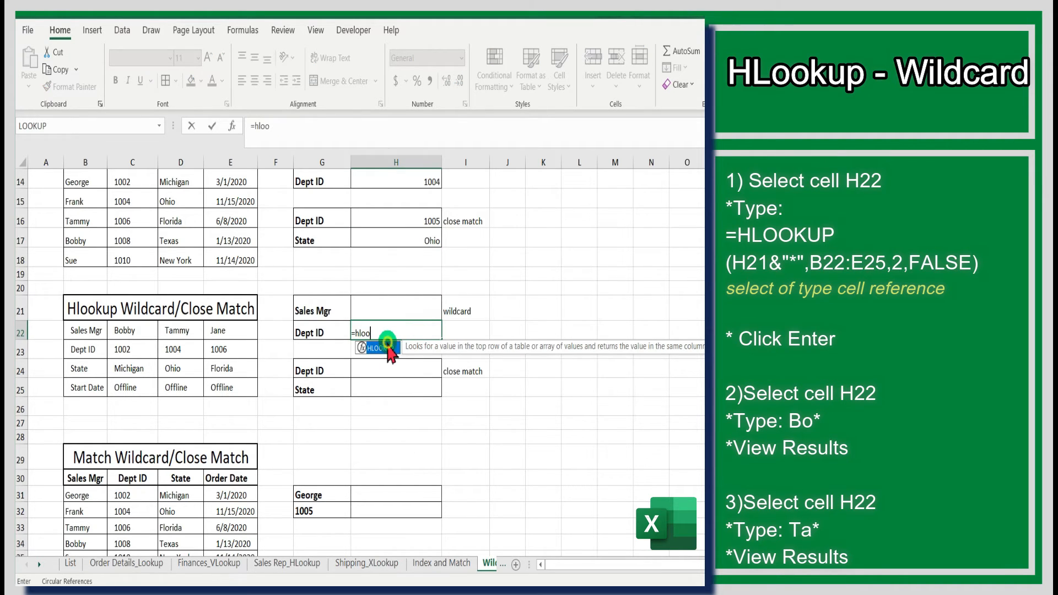
key("Tab")
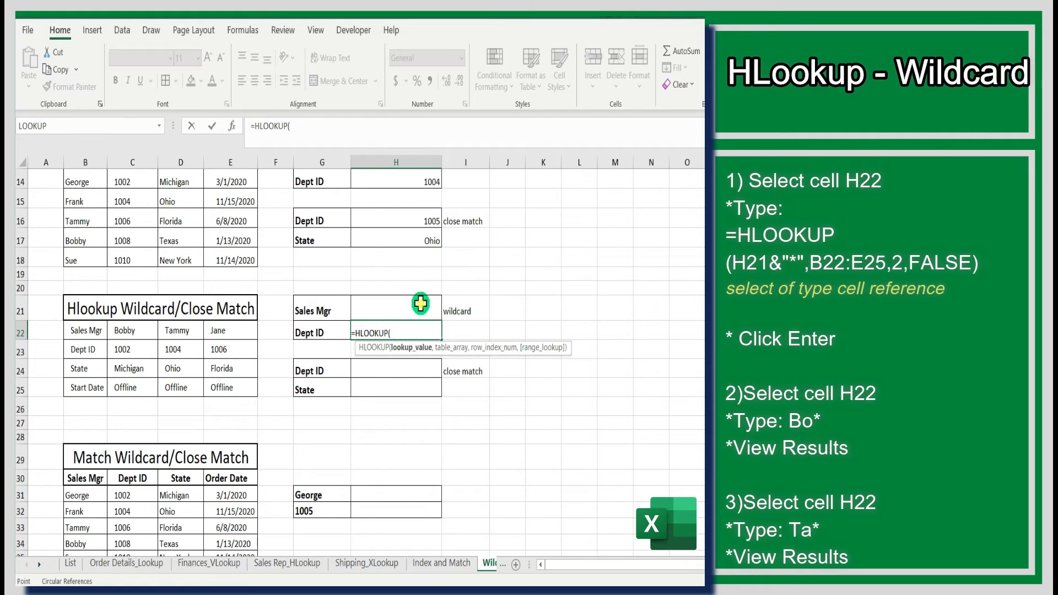
left_click(417, 305)
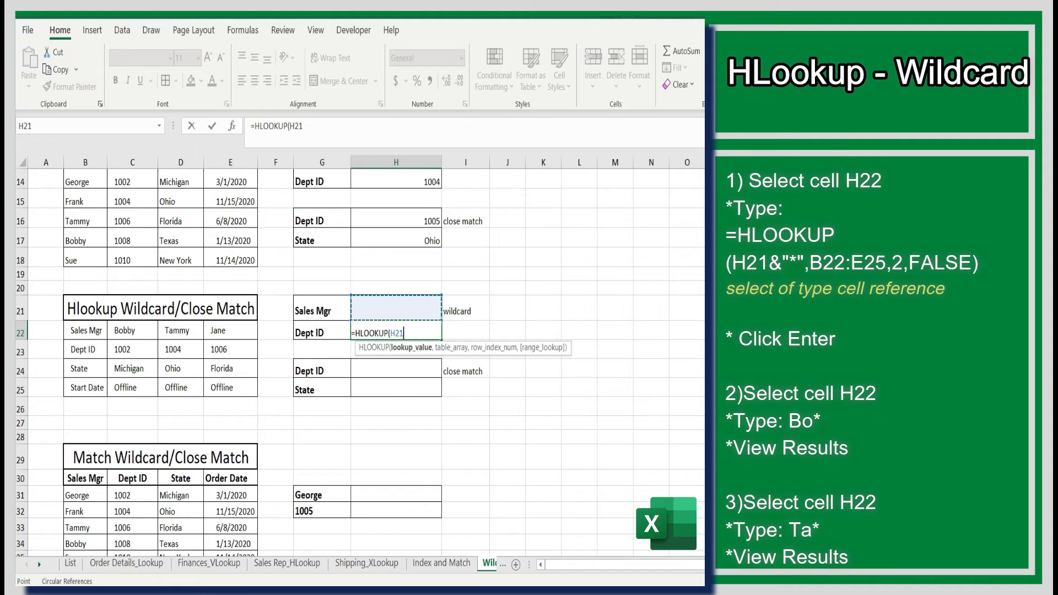
type("&\"*\",")
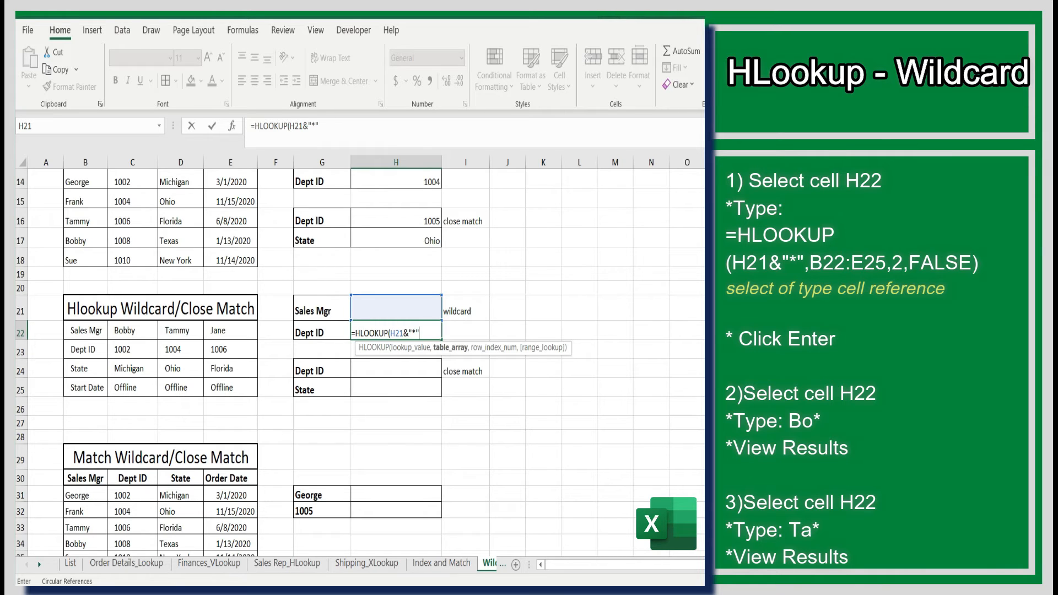
key("BackSpace")
type(",")
left_click_drag(88, 330, 251, 386)
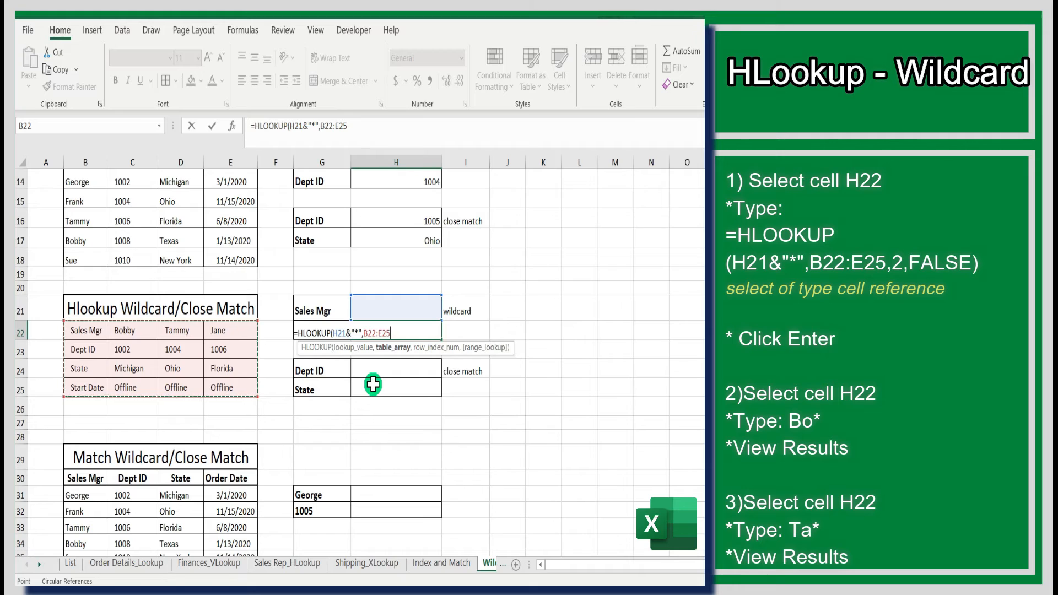
- Complete the H22 formula with row index 2 and FALSE for an exact match
type(",")
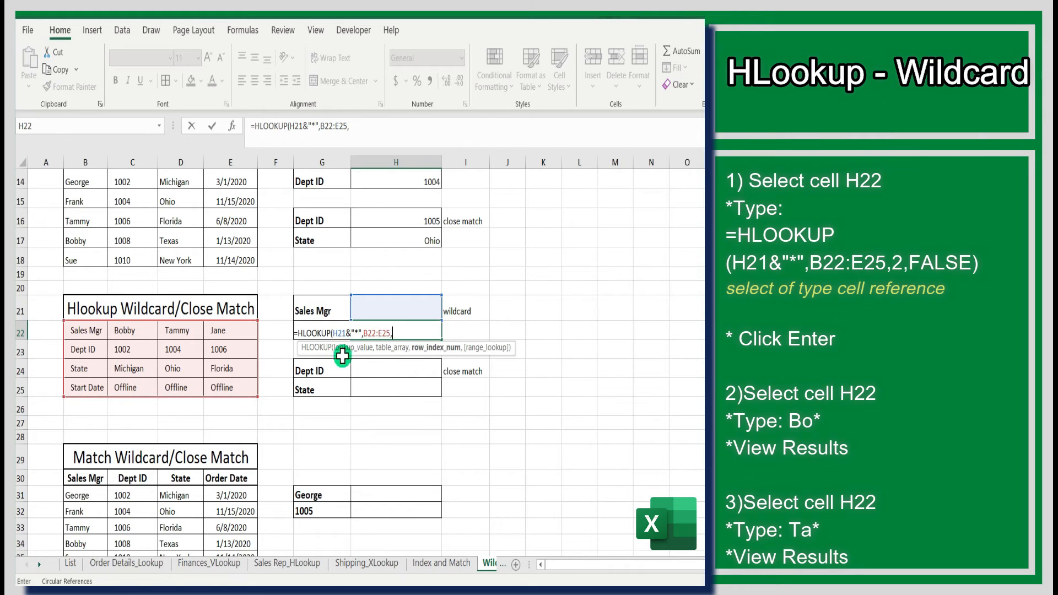
type("2")
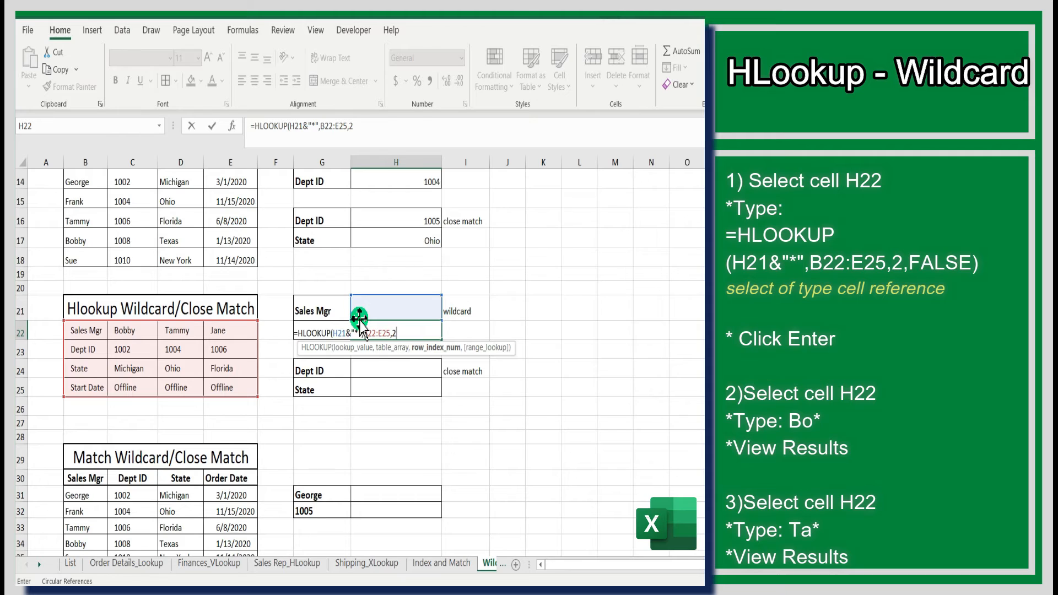
type(",")
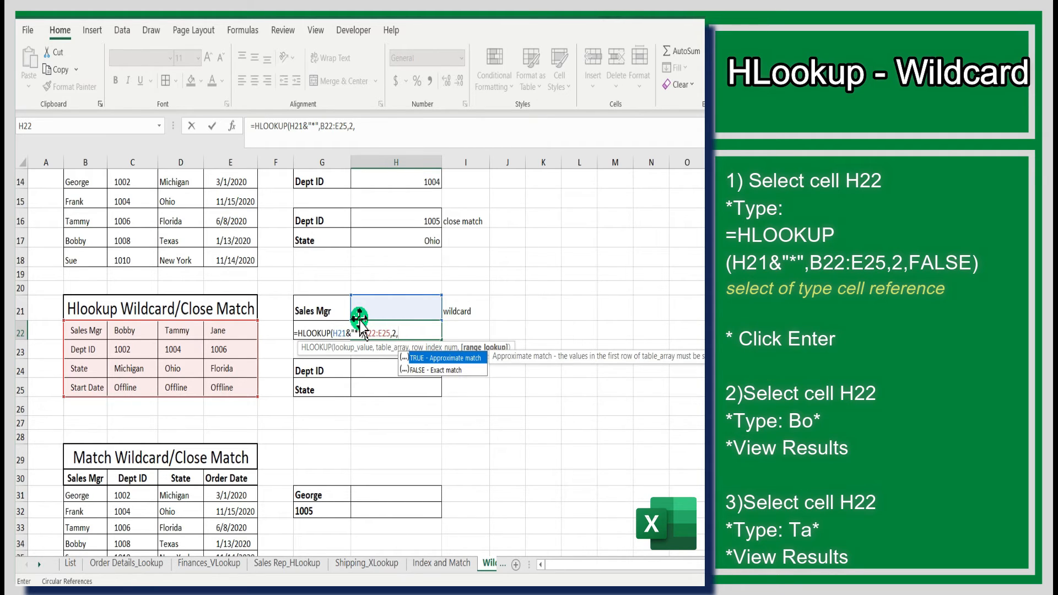
type("false)")
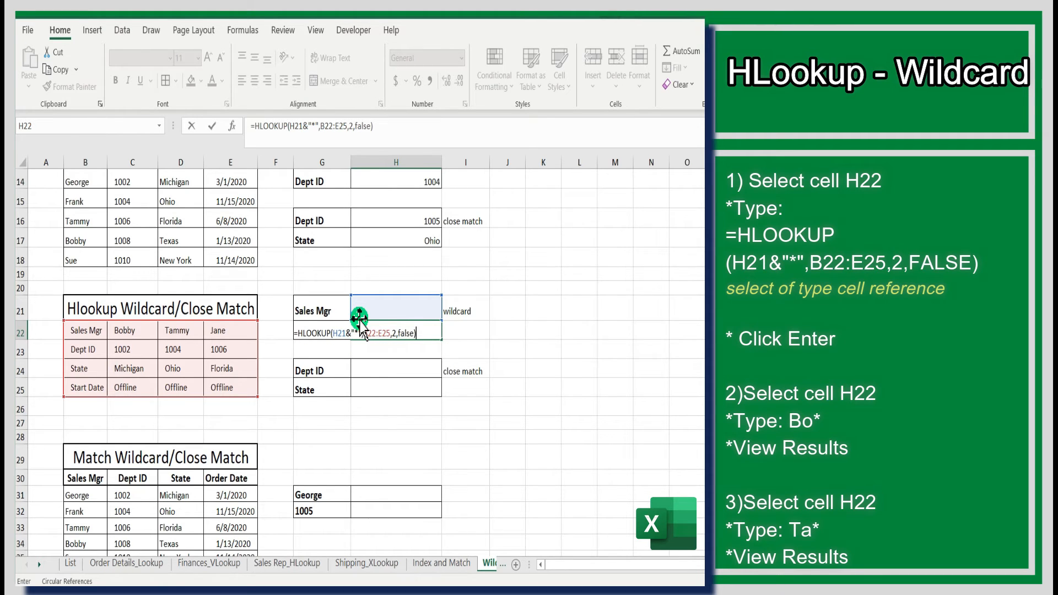
key("Return")
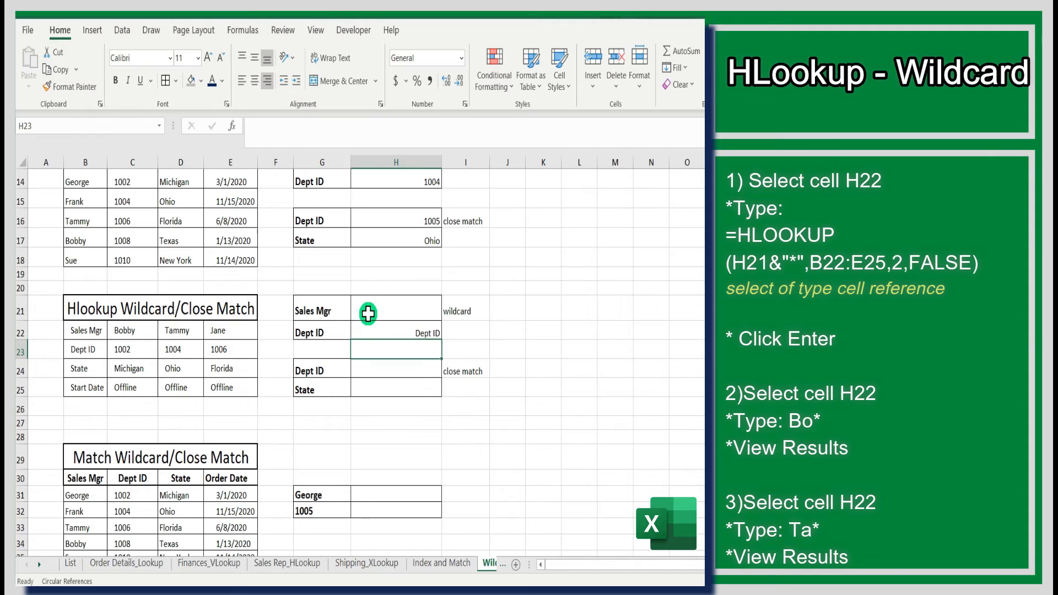
- Enter Bo* as the Sales Mgr wildcard value in cell H21
left_click(374, 309)
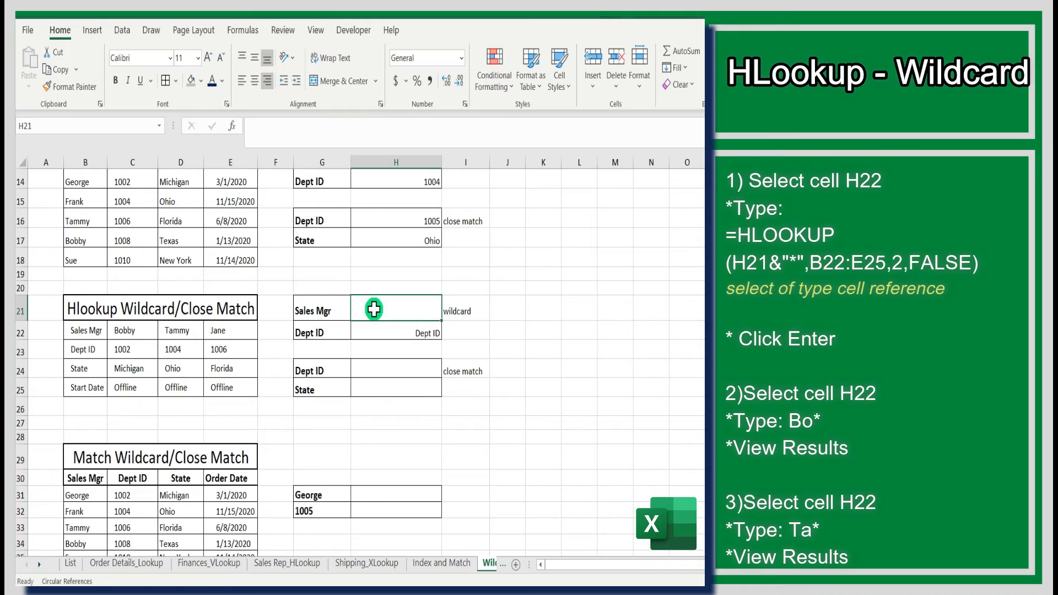
type("Bo")
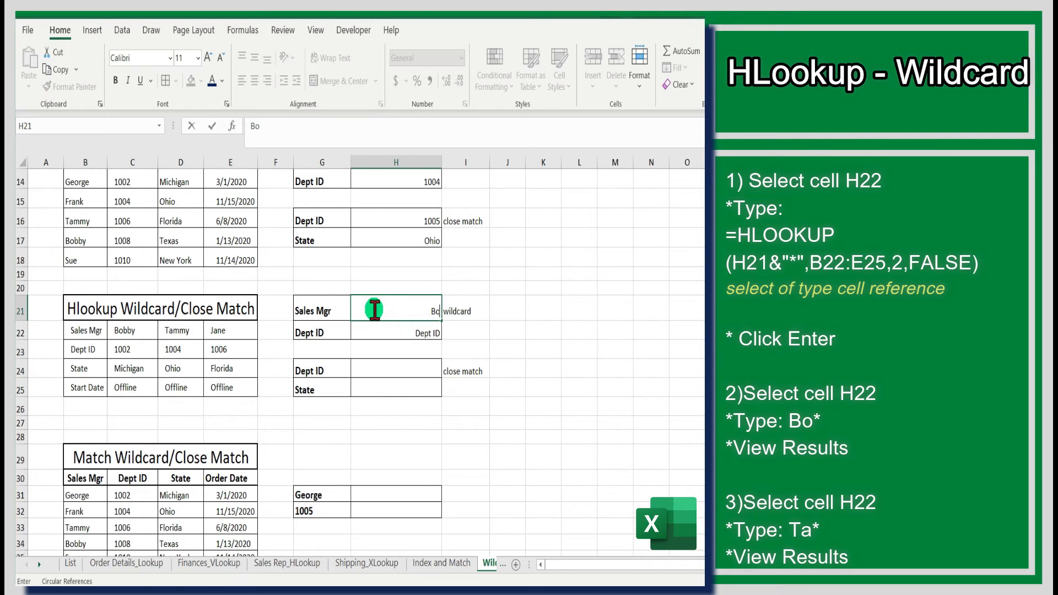
type("*")
key("Return")
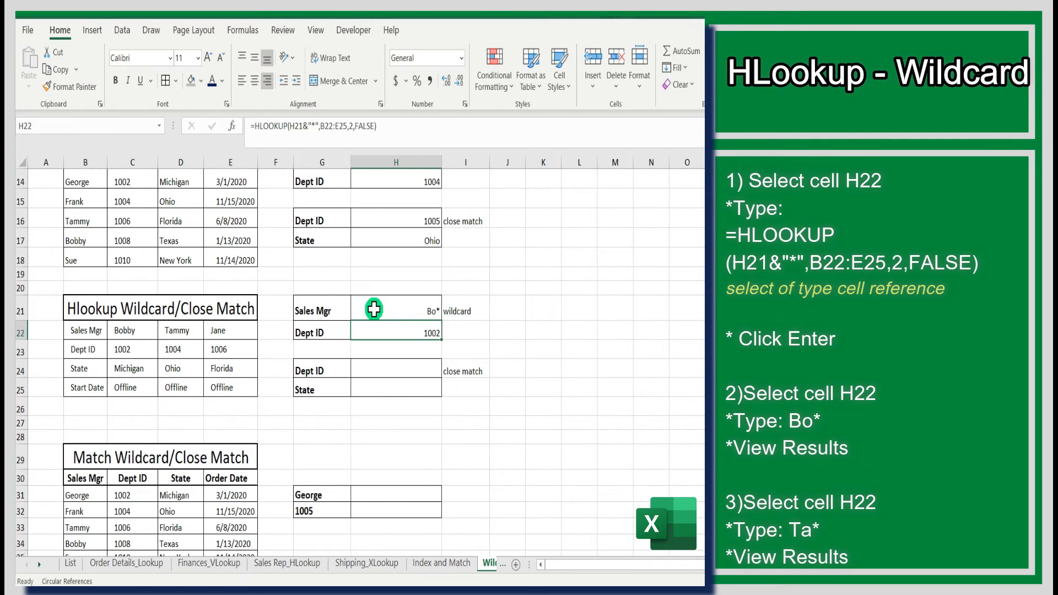
- Change the Sales Mgr wildcard value in cell H21 to Ta*
left_click(408, 309)
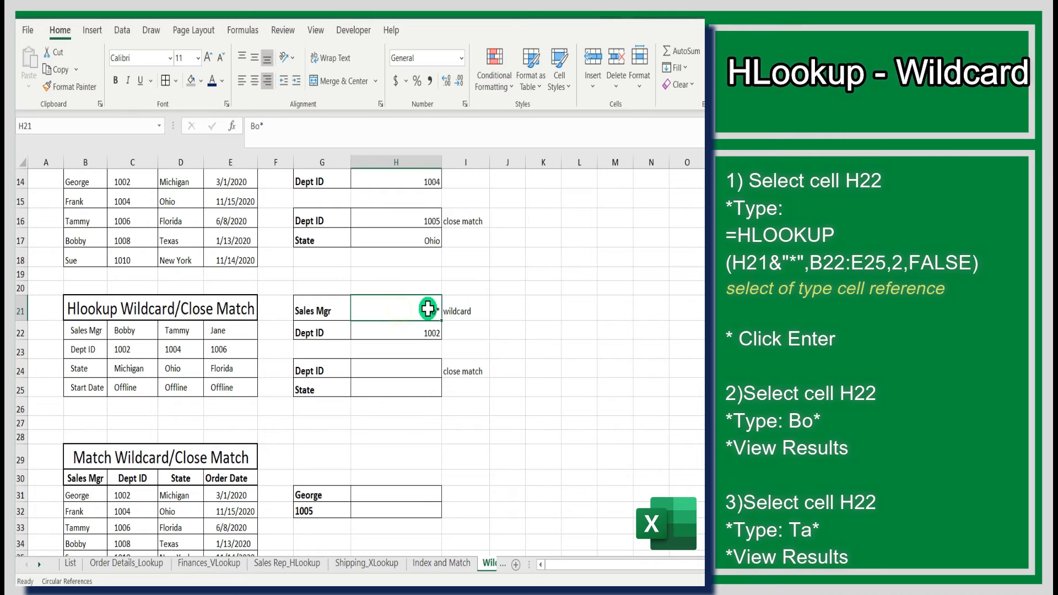
double_click(432, 309)
left_click_drag(433, 309, 339, 302)
type("Ta*")
key("Return")
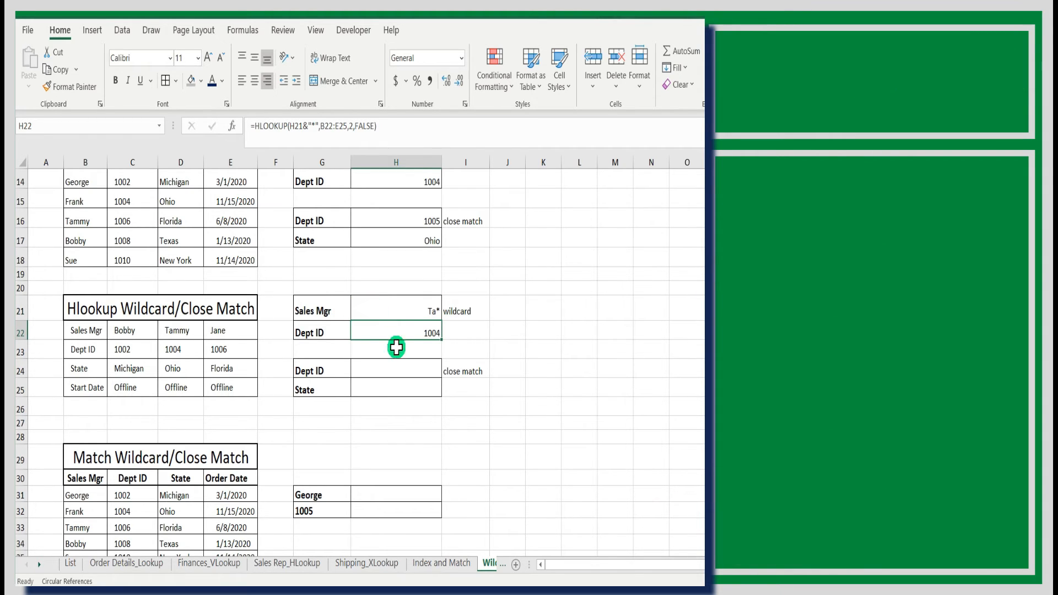
- Start an HLOOKUP formula in cell H25 with H24 as the lookup value and B23:E25 as the table array
left_click(408, 386)
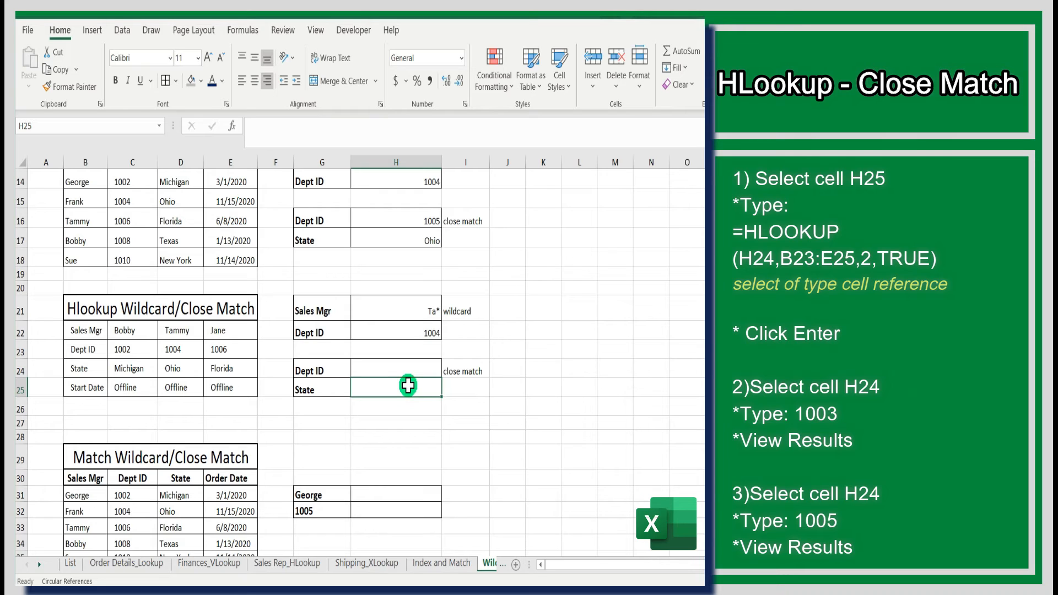
type("=hlo")
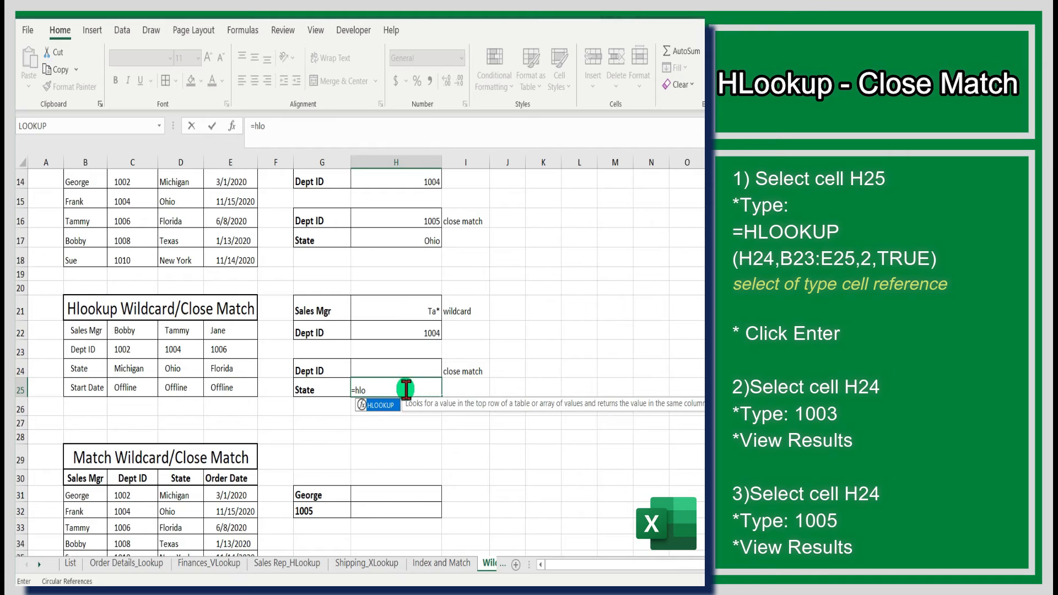
double_click(379, 406)
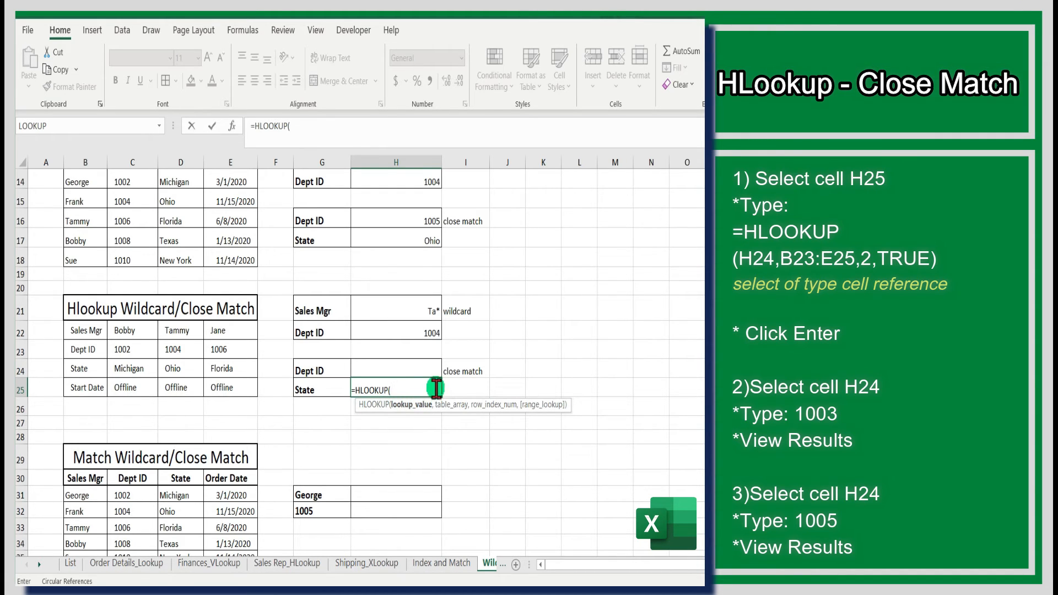
left_click(424, 366)
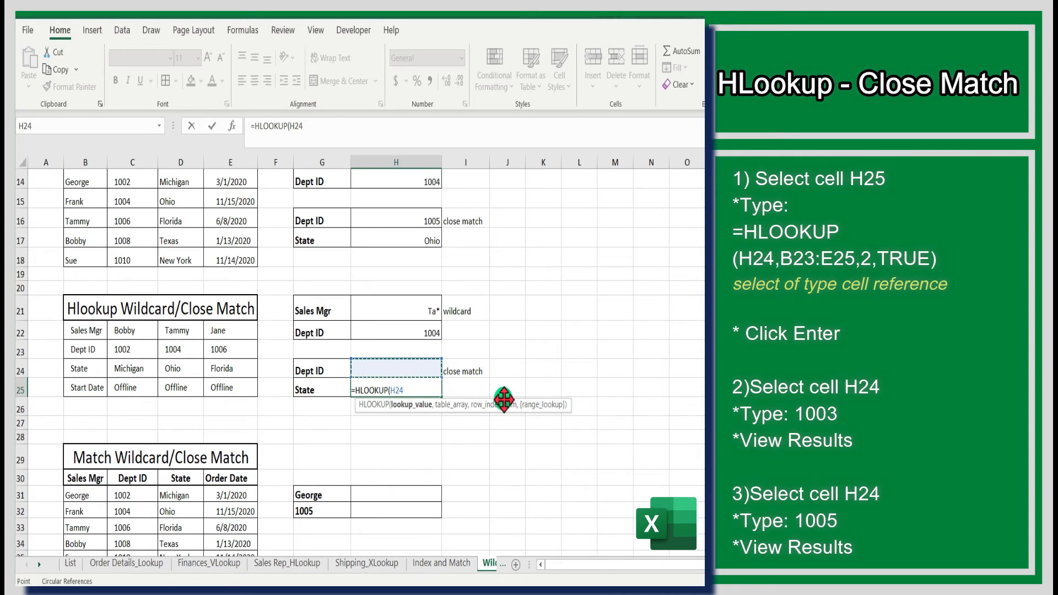
type(",")
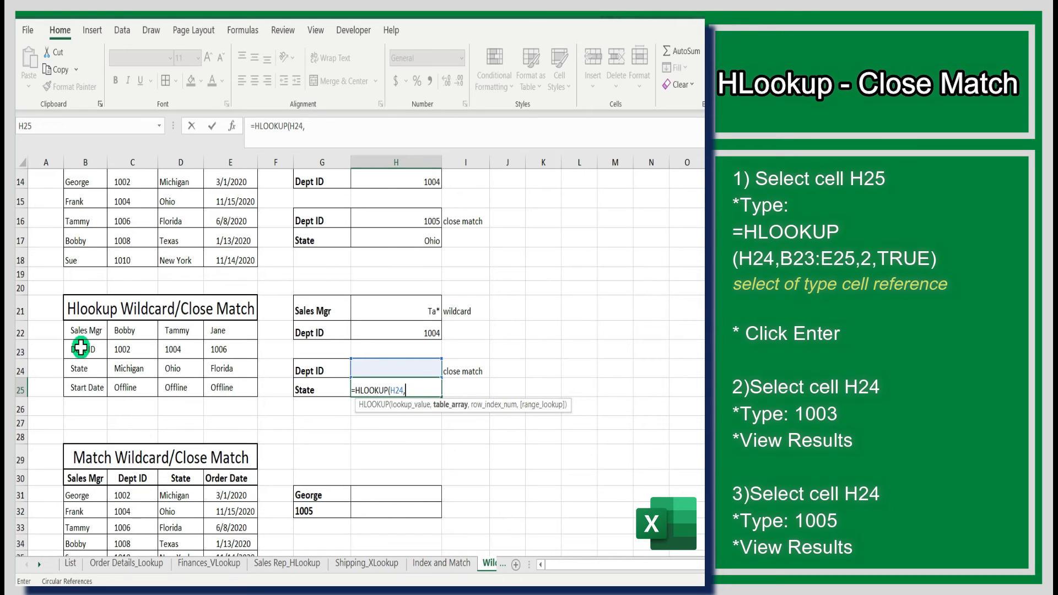
left_click_drag(83, 347, 224, 376)
left_click_drag(223, 385, 224, 382)
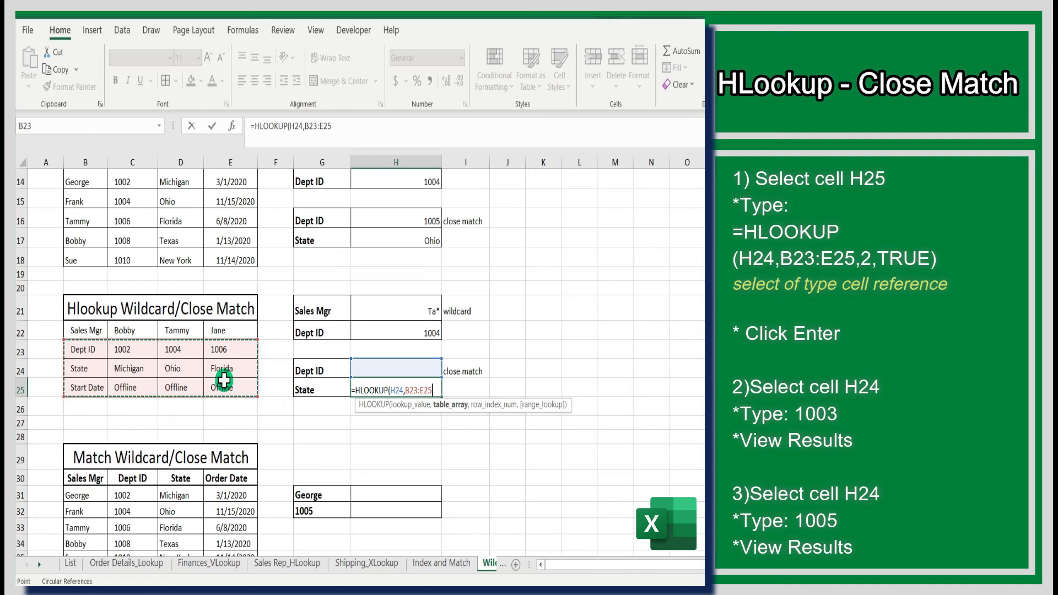
- Complete the H25 formula with row index 2 and TRUE for an approximate match
type(",")
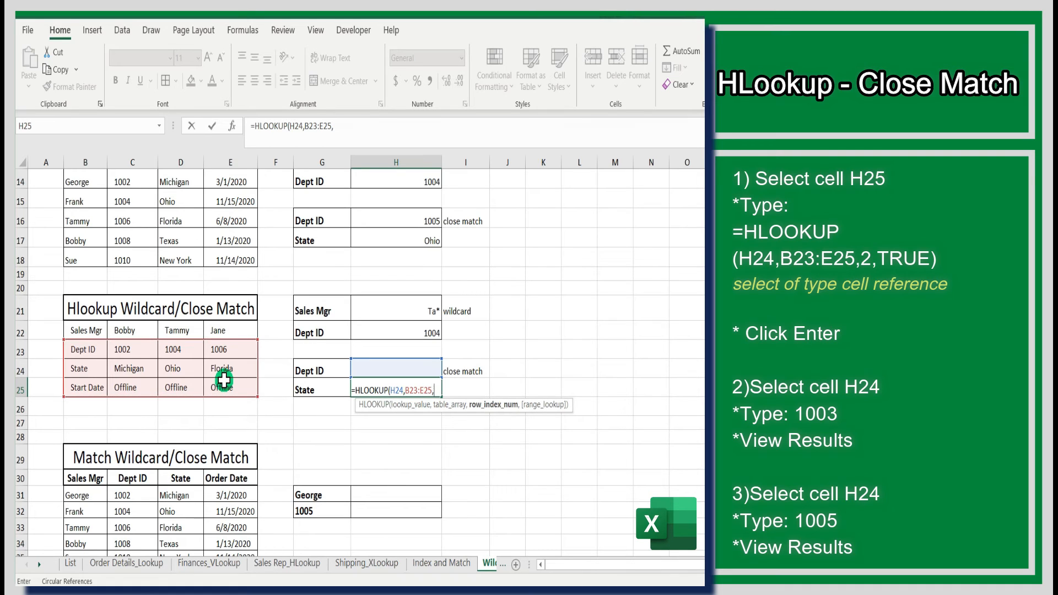
type("2")
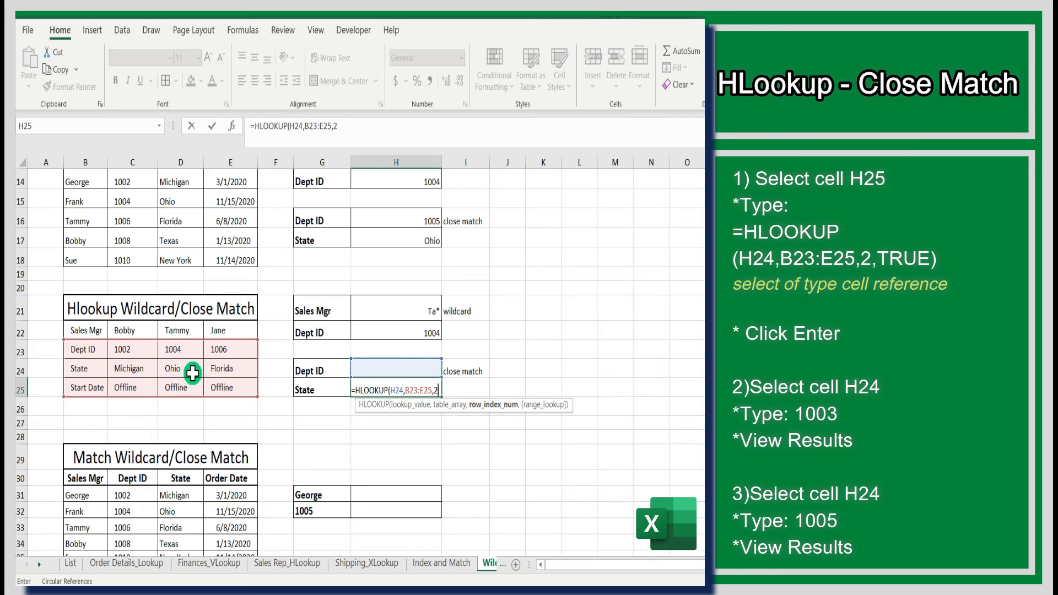
type(",true")
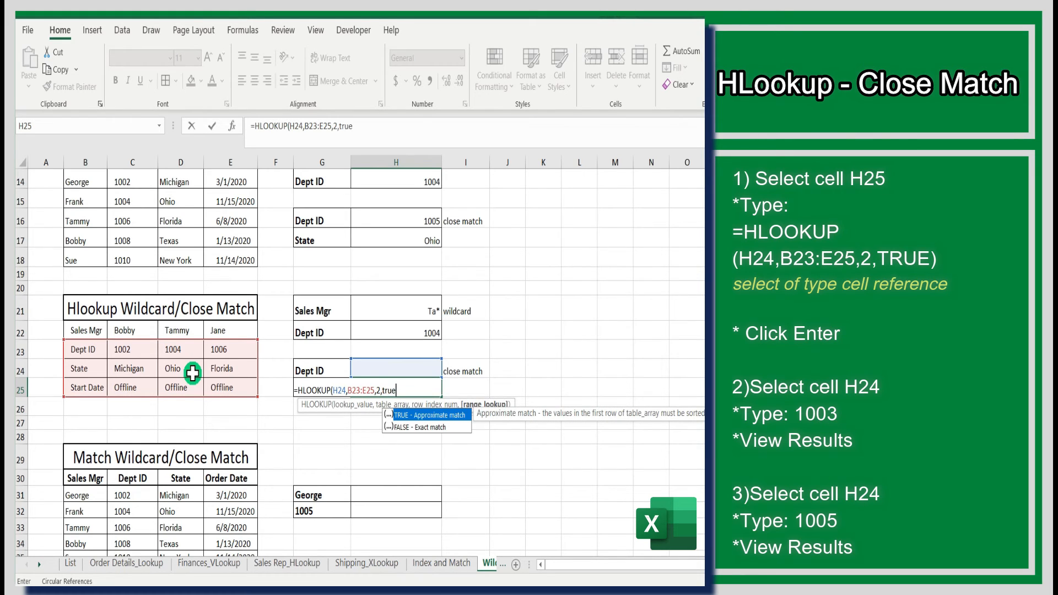
type(")")
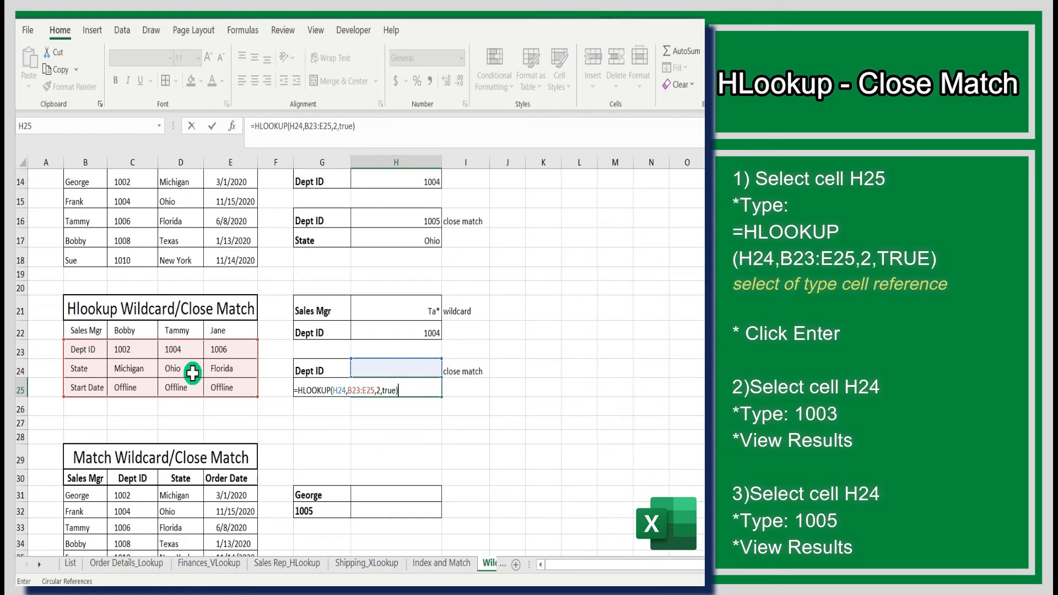
key("Return")
- Enter 1003 as the close-match Dept ID in cell H24
left_click(400, 368)
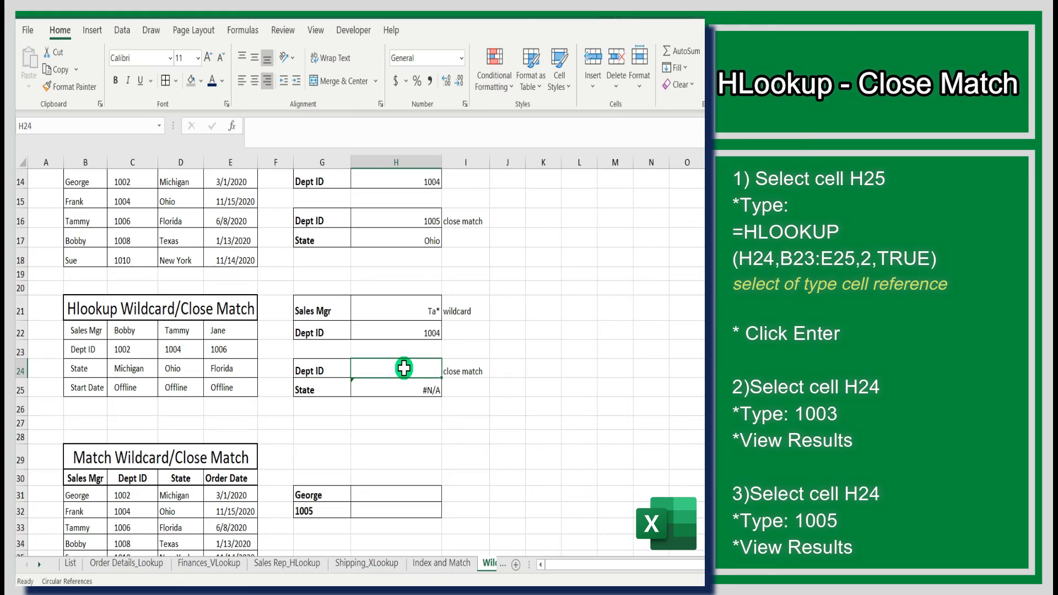
type("1003")
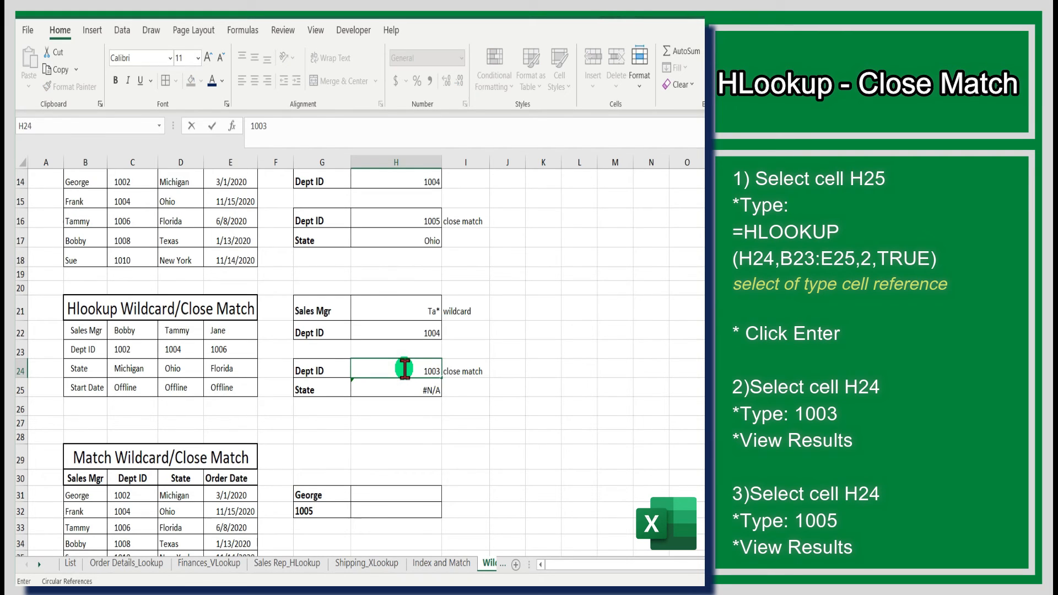
key("Return")
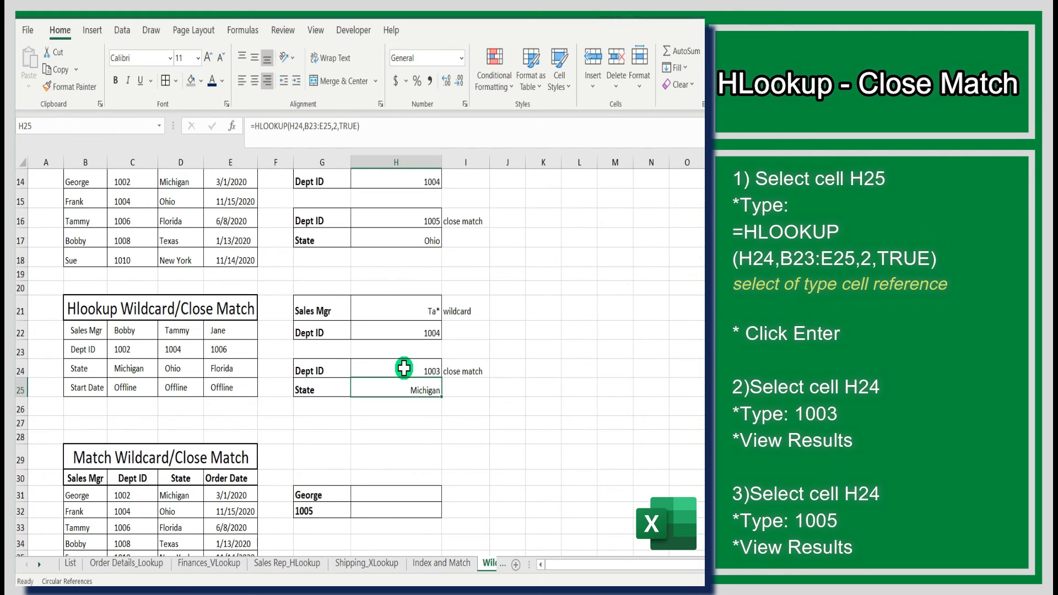
- Change the close-match Dept ID in cell H24 to 1005
left_click(404, 368)
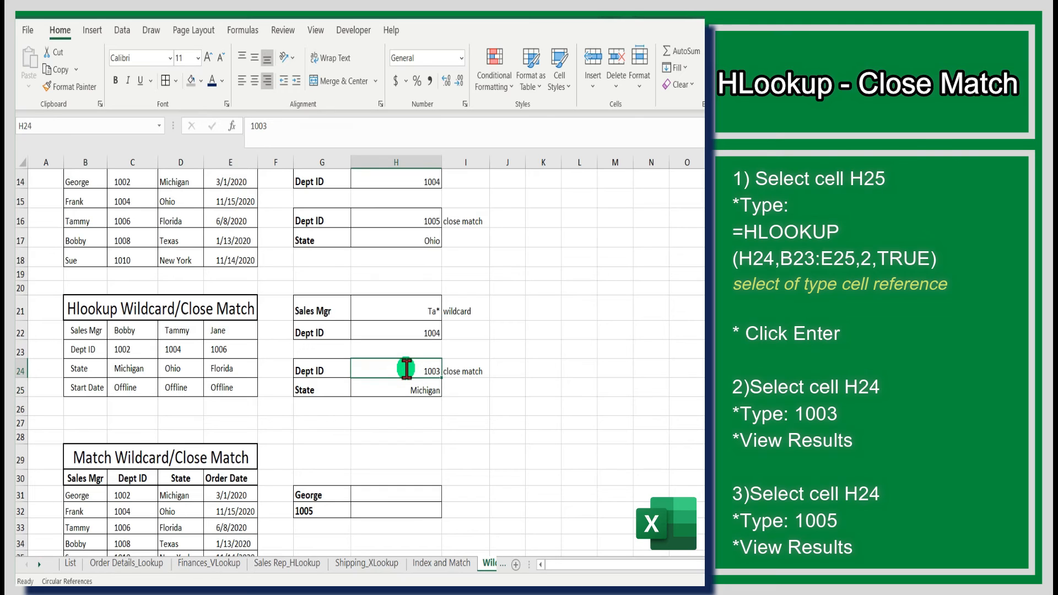
type("100")
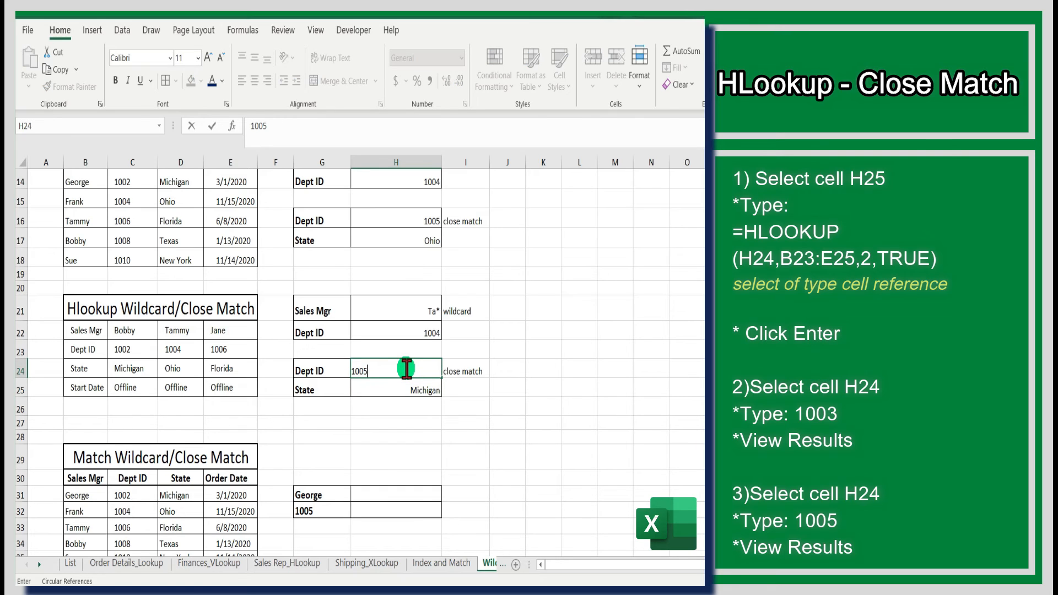
type("5")
key("Return")
key("Return")
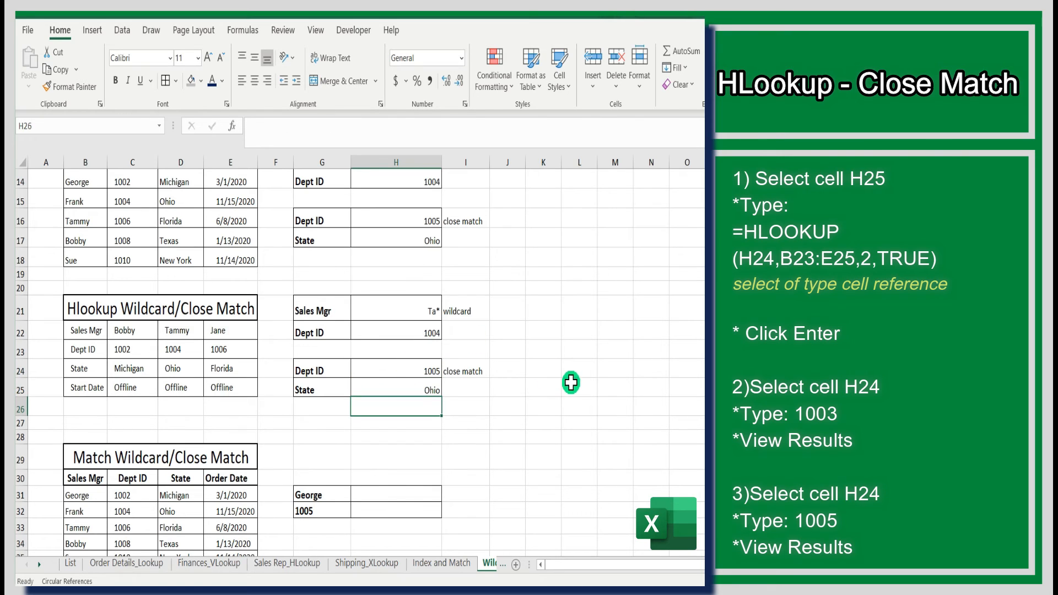
- Start a MATCH formula in cell H31 with the wildcard text "G*" as the lookup value
scroll(572, 384, "up", 3)
scroll(572, 384, "down", 4)
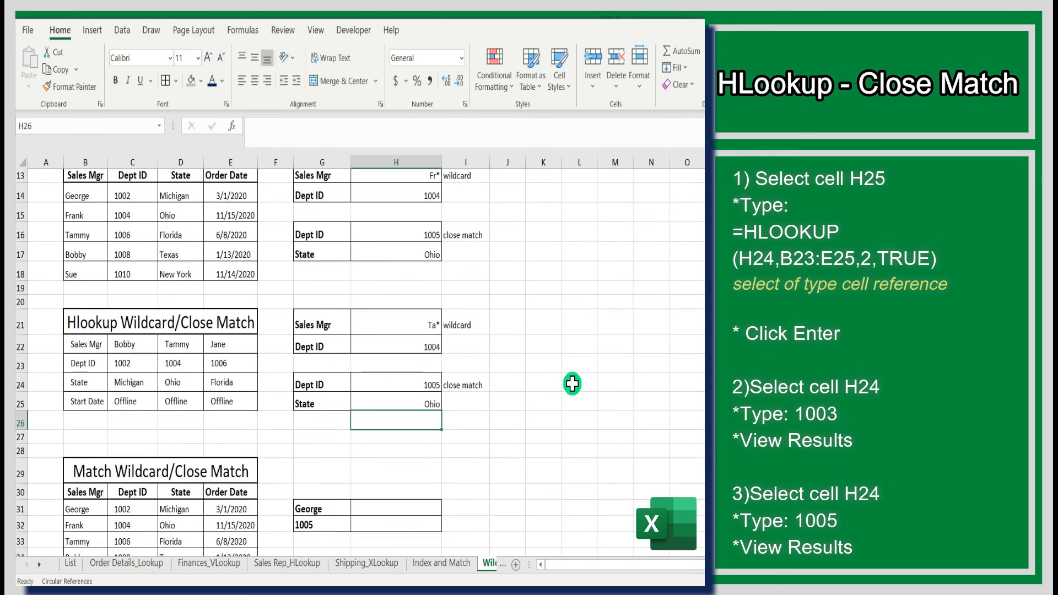
scroll(572, 385, "down", 4)
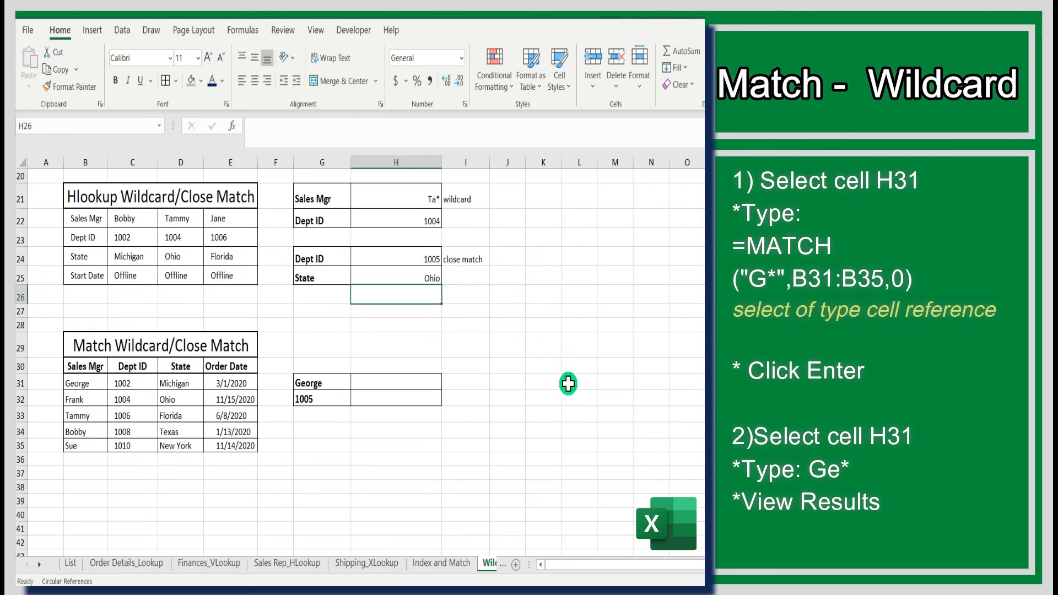
left_click(406, 385)
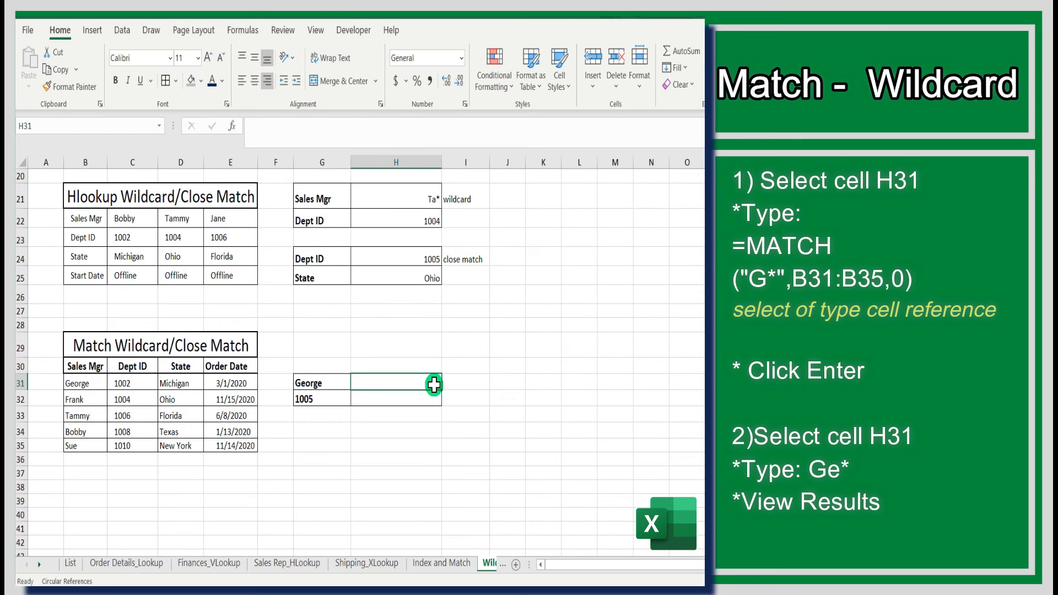
double_click(434, 385)
type("=mat")
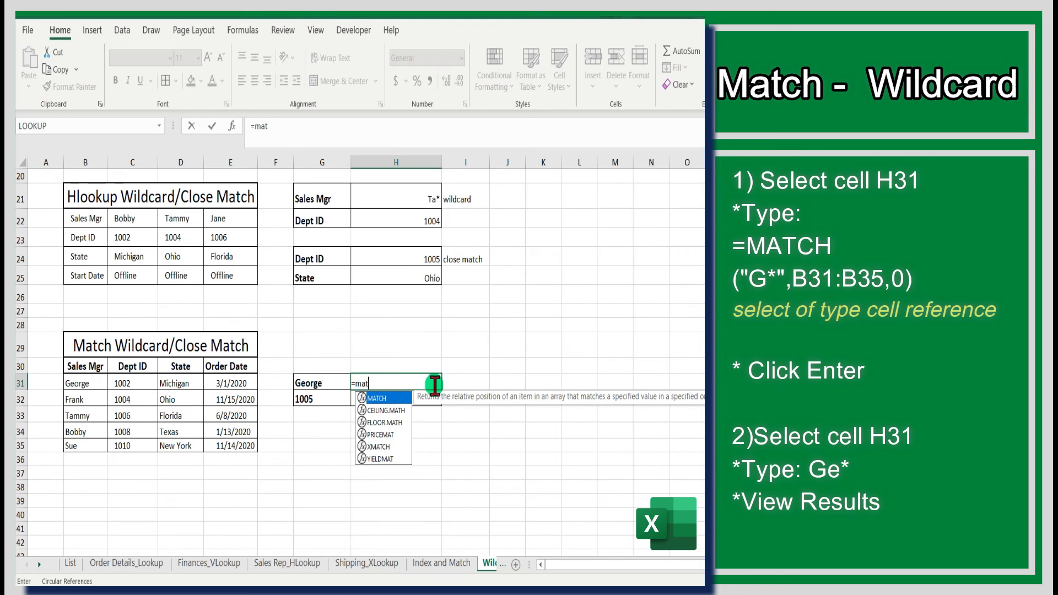
double_click(372, 397)
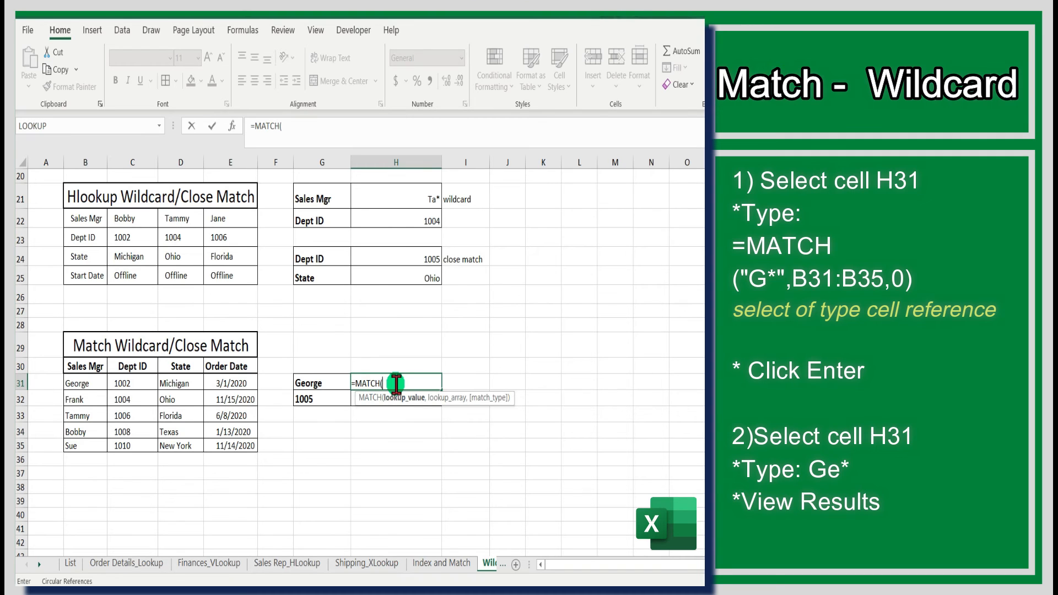
type("G")
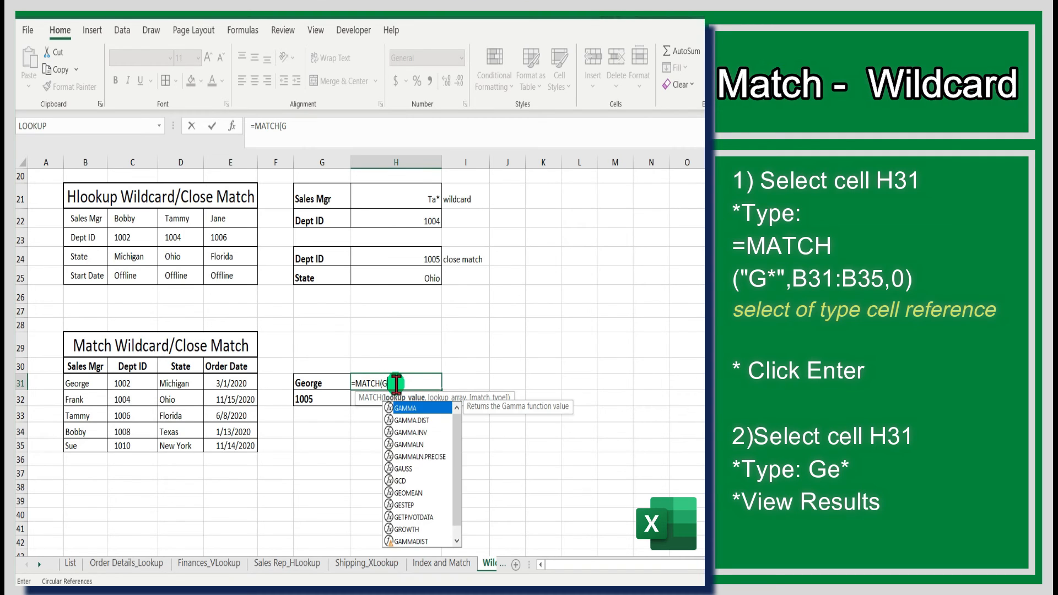
key("BackSpace")
type("\"G")
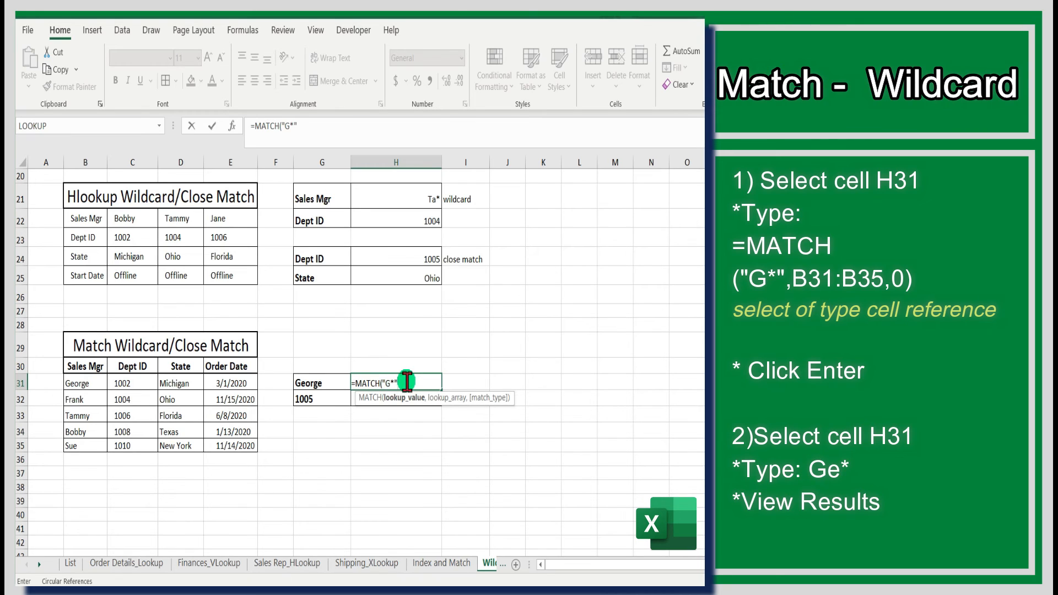
type("*\",")
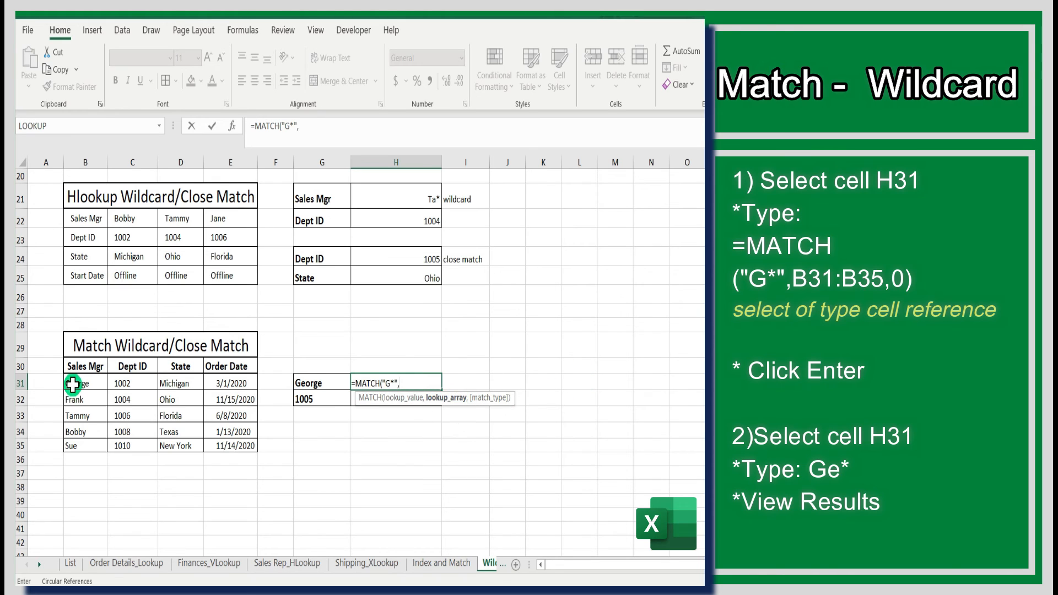
- Complete the H31 formula with lookup array B31:B35 and match type 0, and select B31:E31 to check the result
left_click_drag(72, 384, 74, 446)
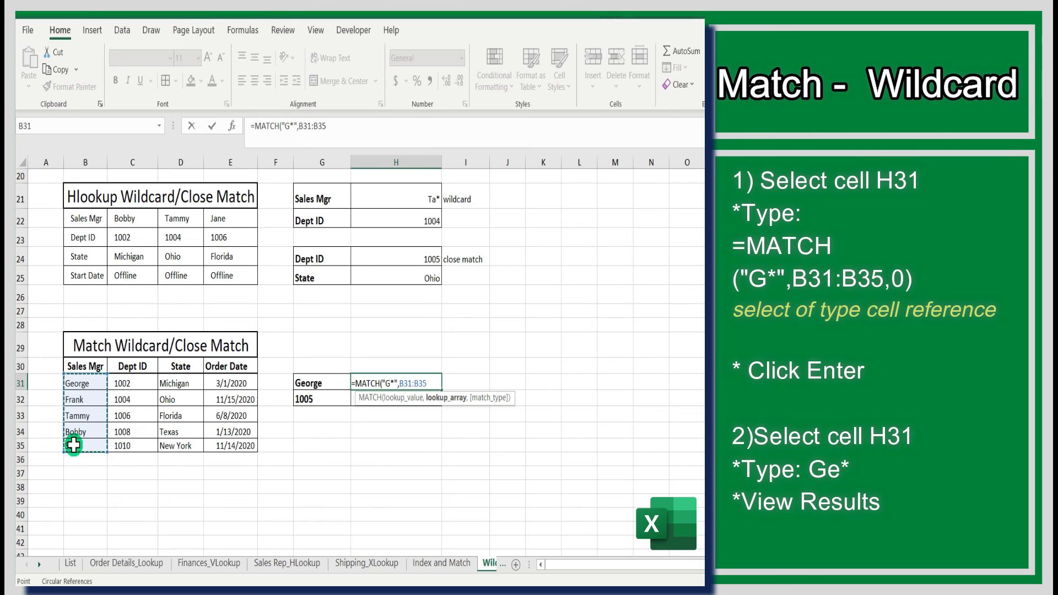
type(",")
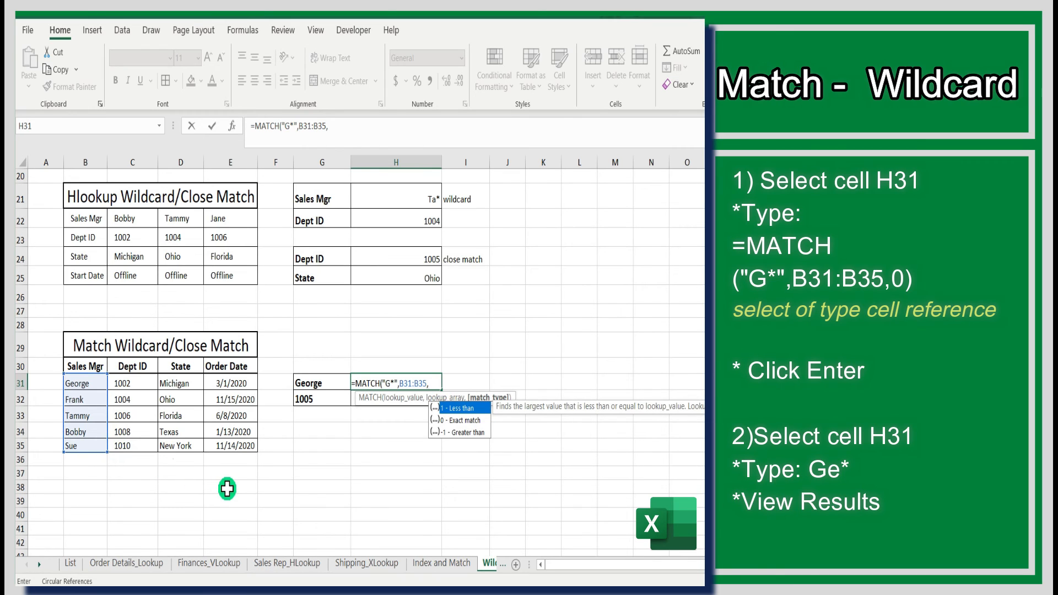
type("0)")
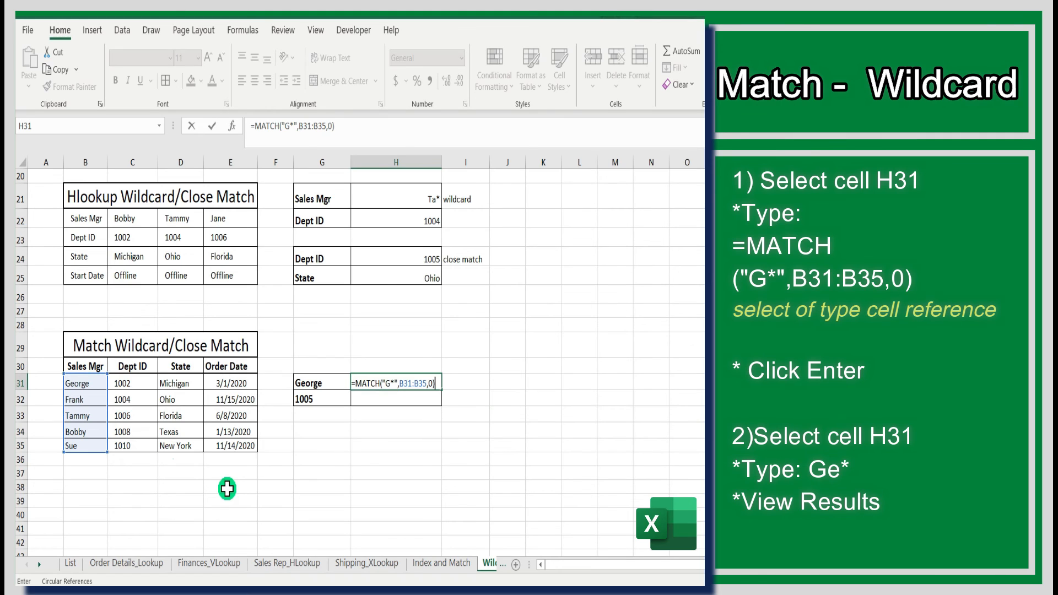
key("Return")
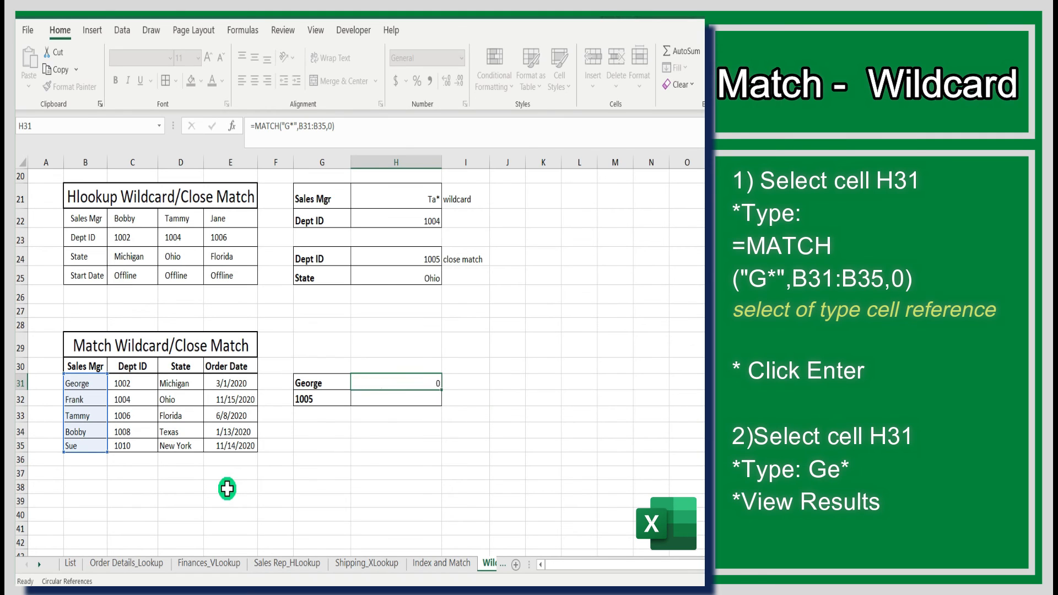
left_click_drag(72, 380, 223, 382)
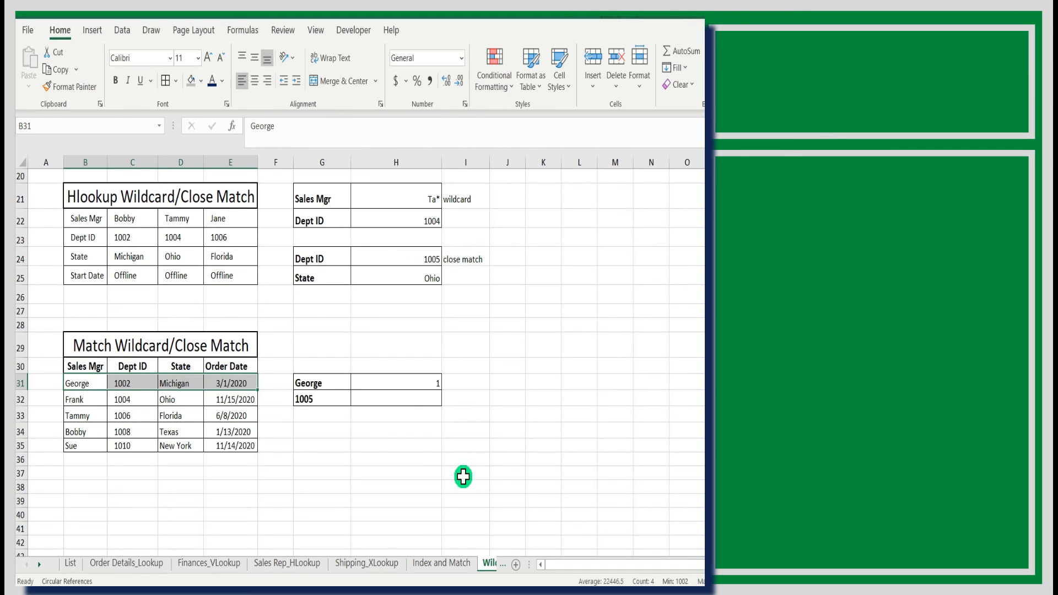
- Start a MATCH formula in cell H32 with G32 as the lookup value
left_click(413, 398)
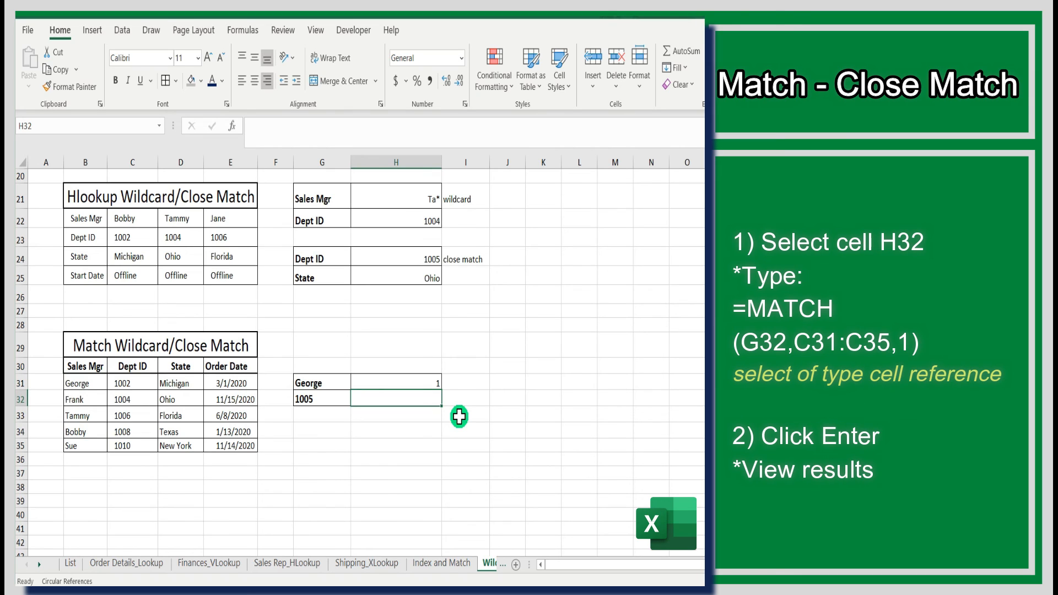
key("F2")
type("=mat")
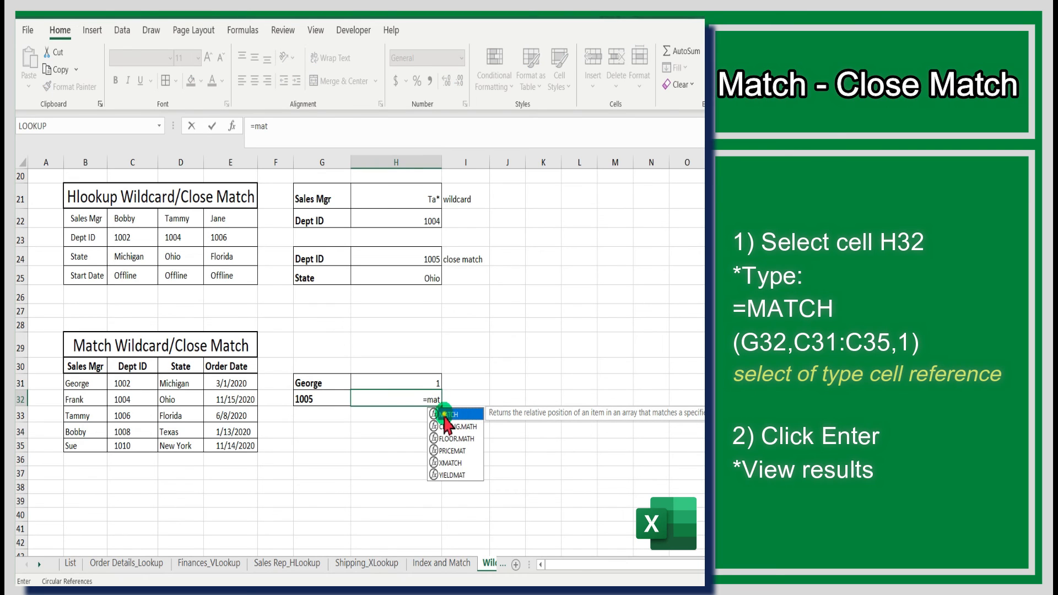
double_click(450, 415)
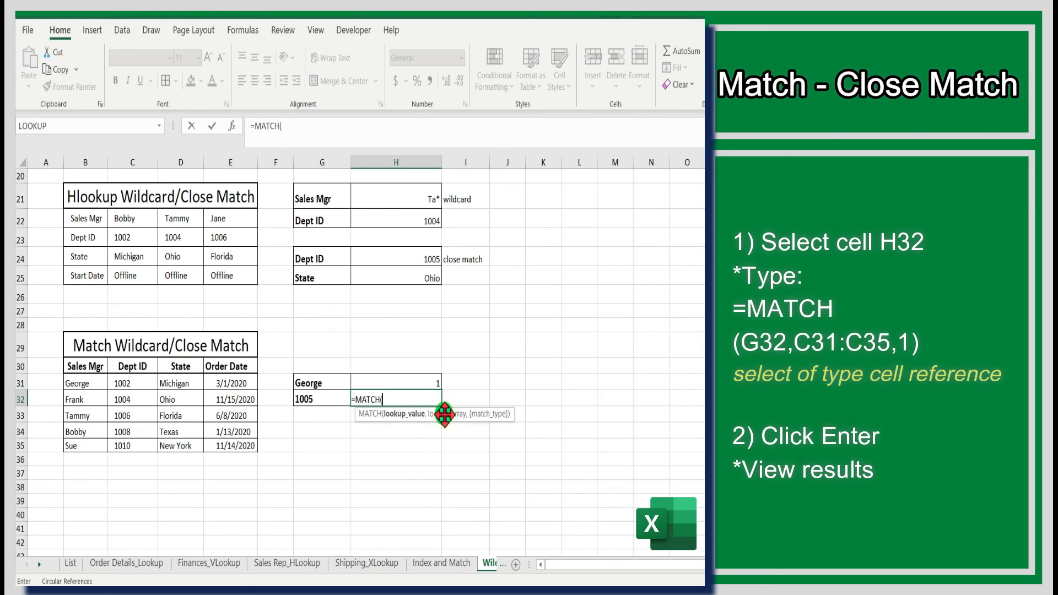
left_click(329, 397)
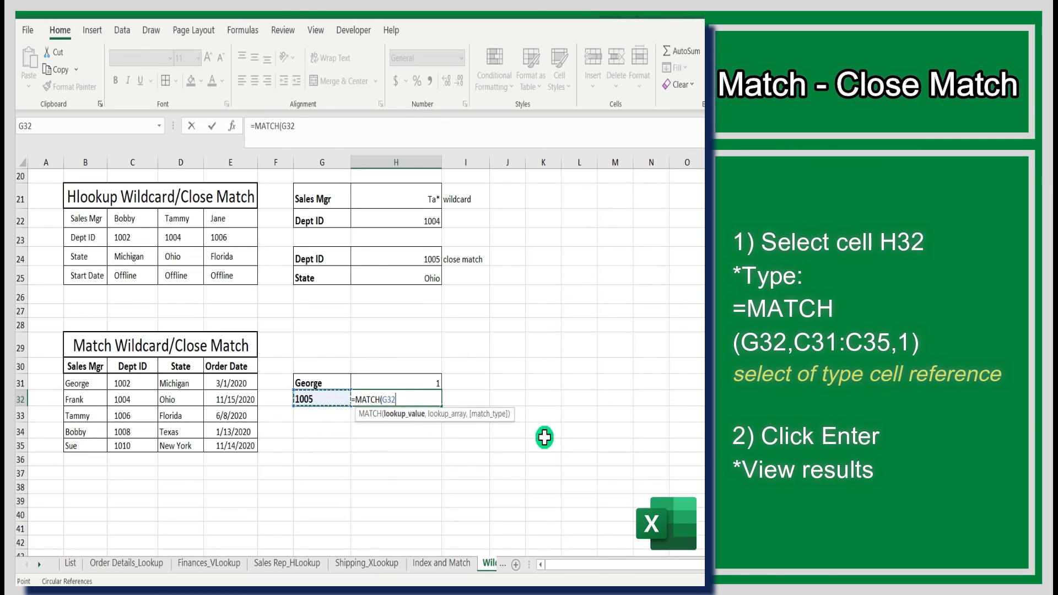
type(",")
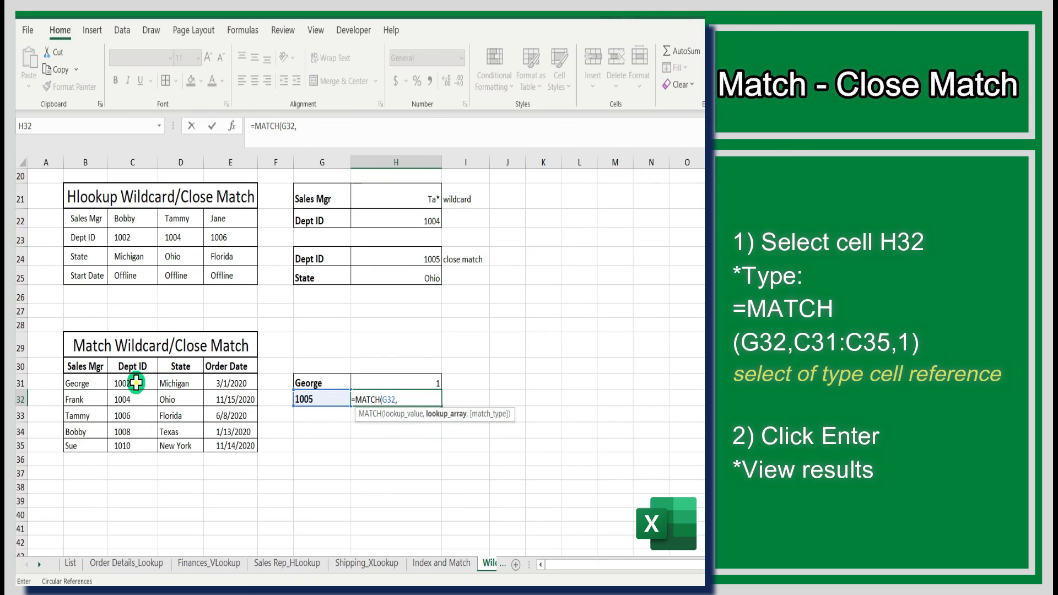
- Complete the H32 formula with lookup array C31:C35 and match type 1 for a less-than match
left_click_drag(135, 383, 167, 440)
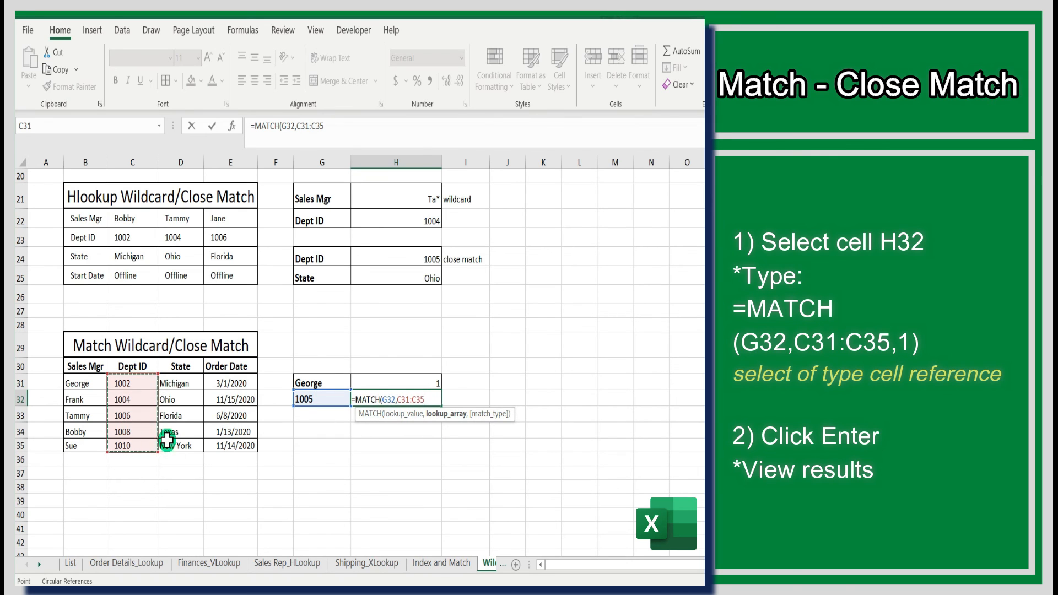
type(",")
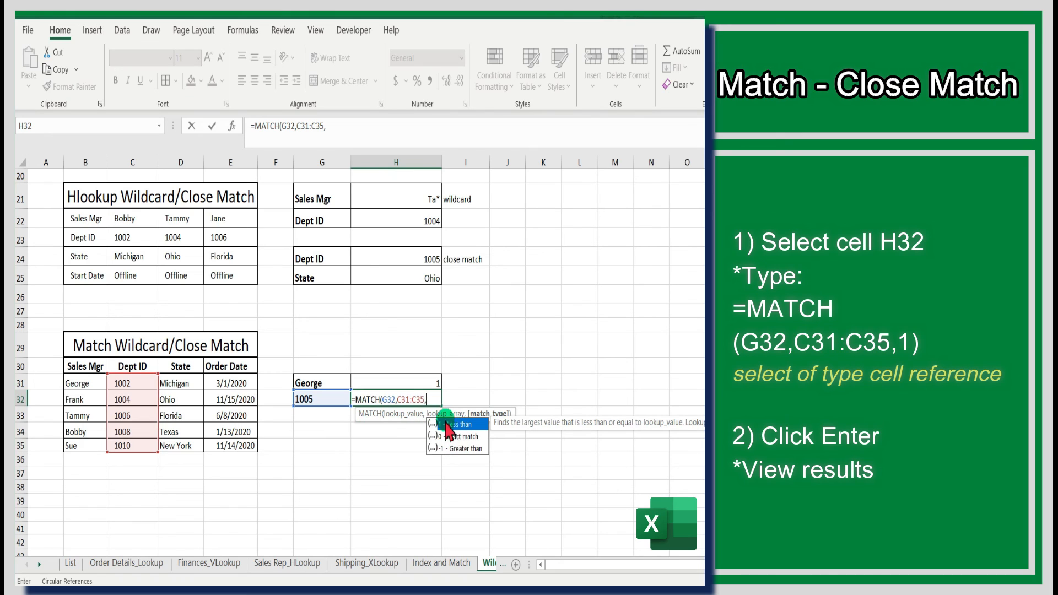
type("1")
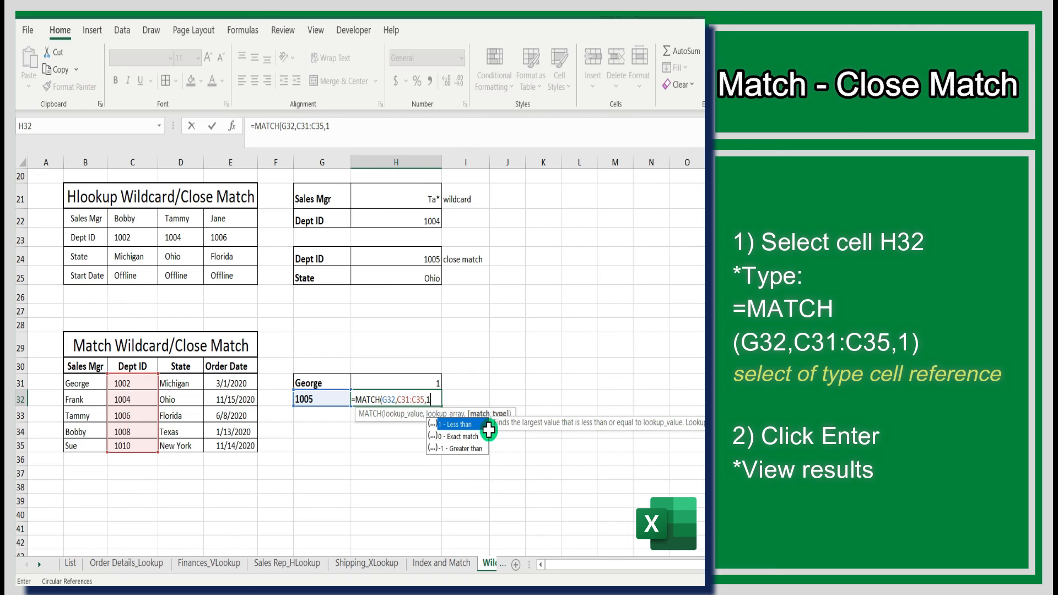
type(")")
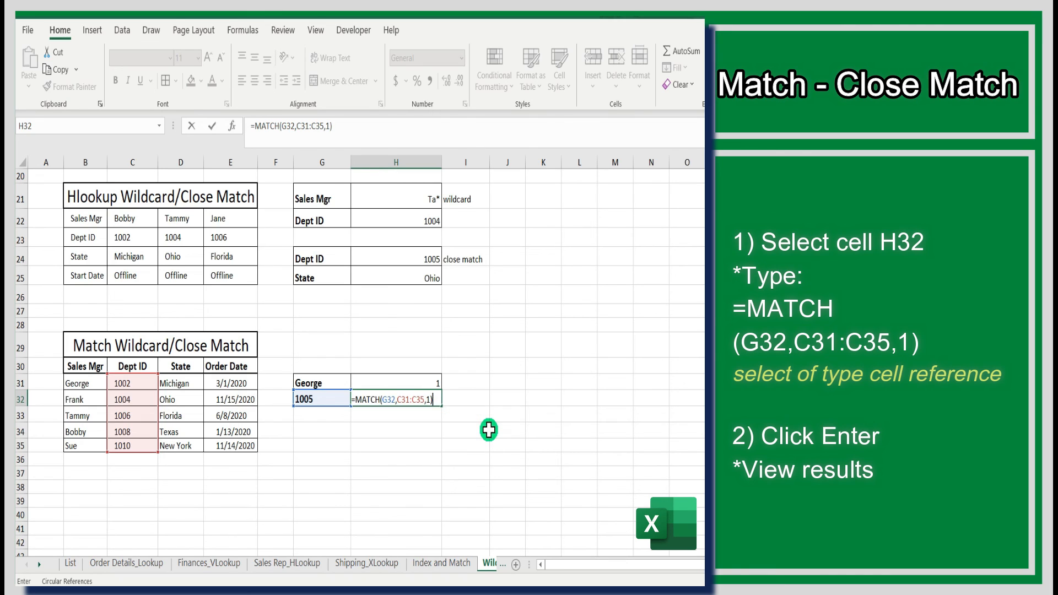
key("Return")
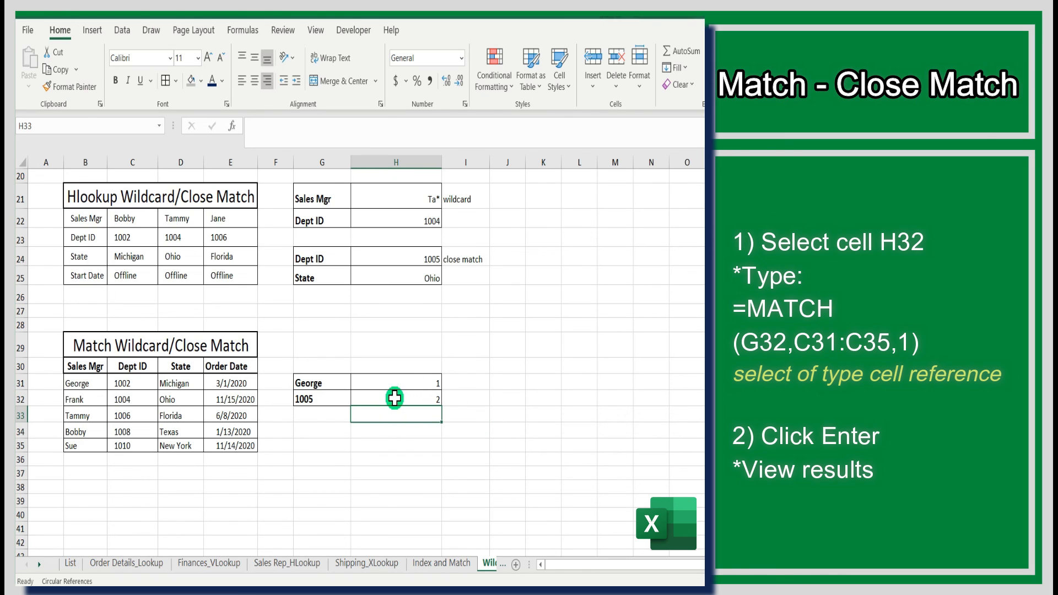
- Select the table record in B32:E32 to compare it with the close-match result in H32
left_click_drag(87, 398, 251, 397)
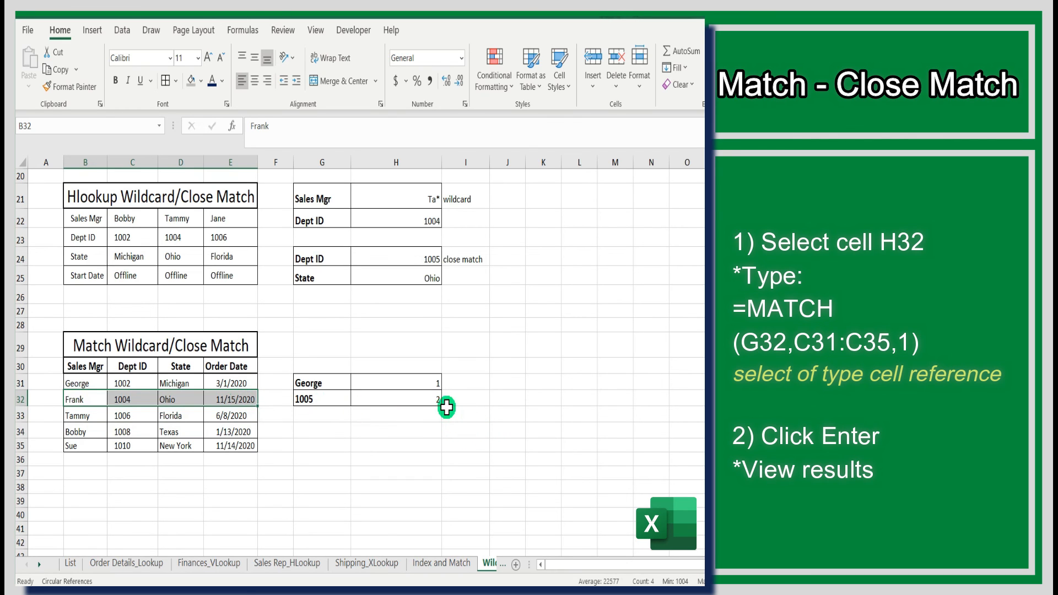
scroll(543, 434, "up", 1)
scroll(543, 434, "down", 1)
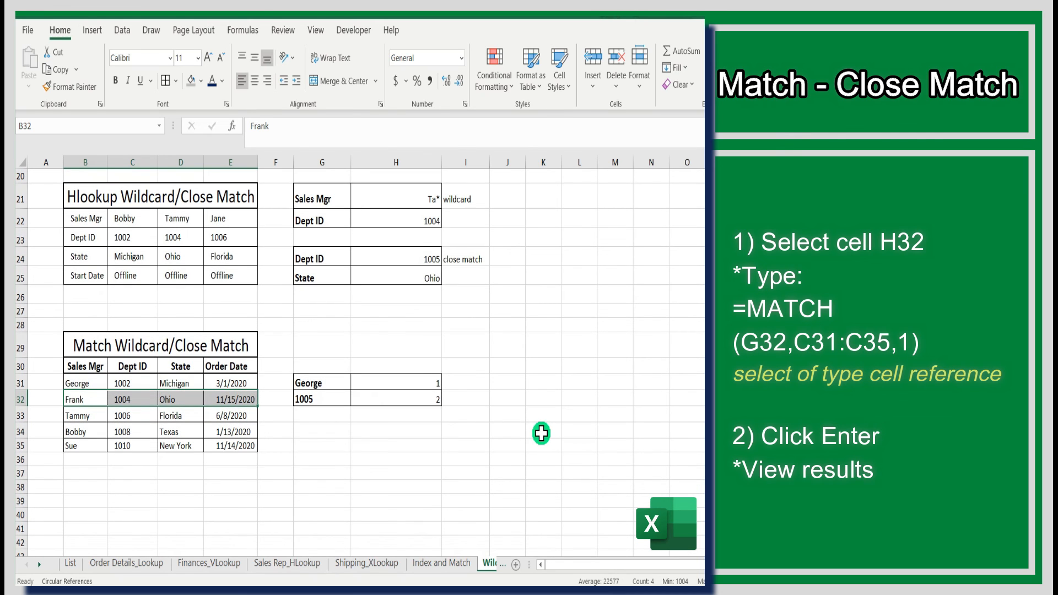
scroll(542, 433, "up", 1)
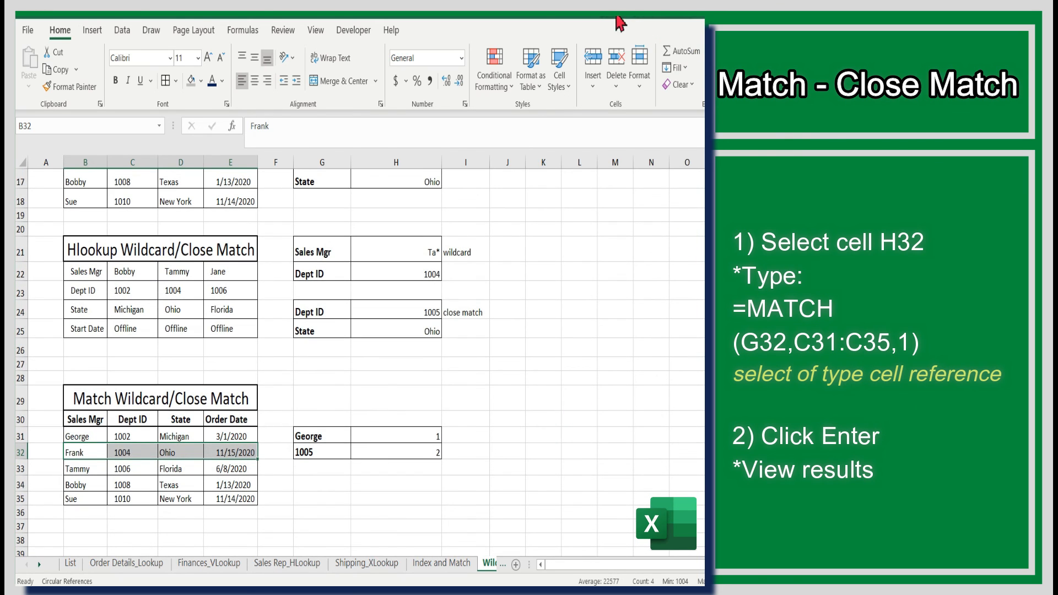